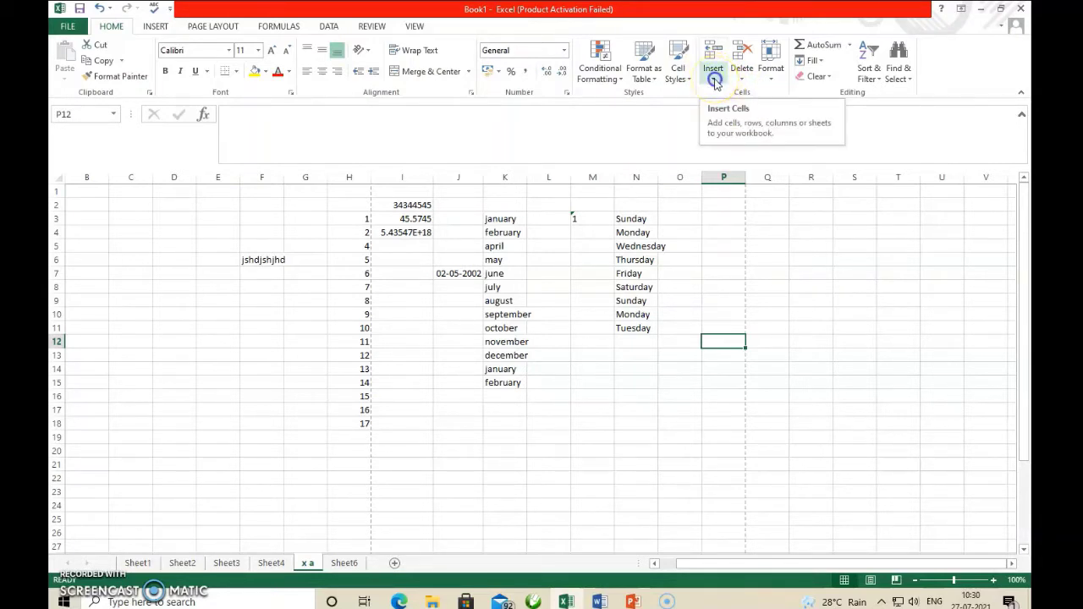
Step: Insert two new blank worksheets ahead of the "x a" sheet
left_click(714, 80)
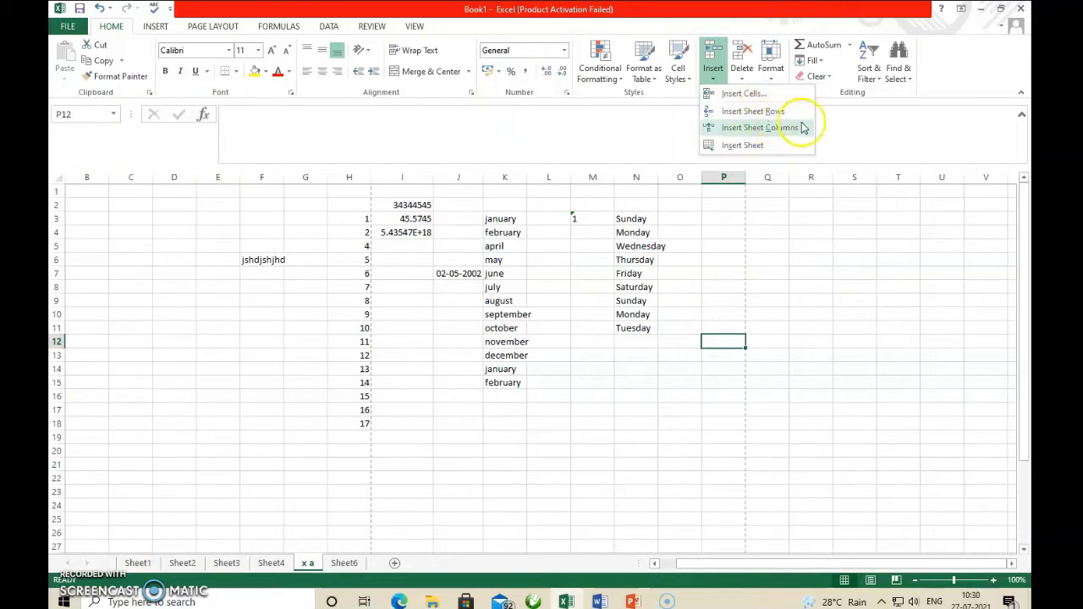
left_click(755, 150)
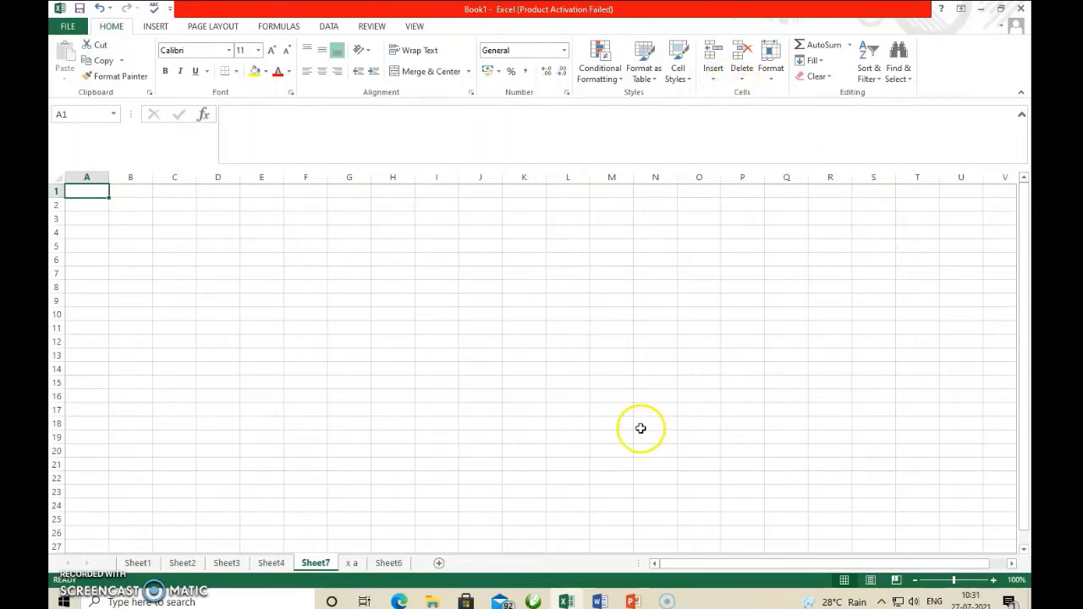
left_click(438, 563)
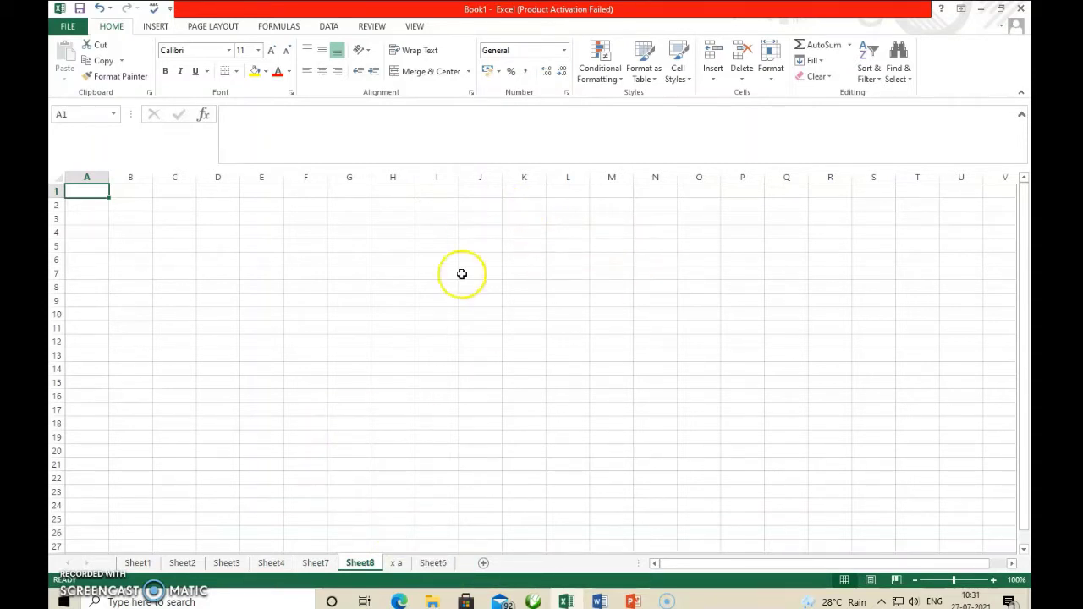
Step: On the "x a" sheet, fill row 3 with yellow and row 4 with green
left_click(395, 563)
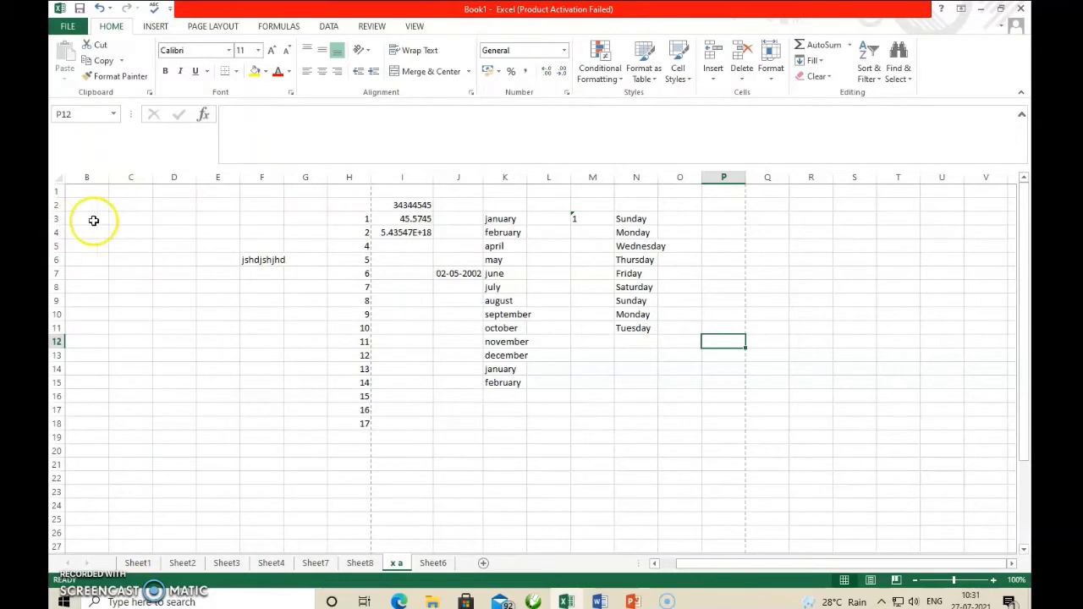
left_click(56, 218)
left_click(255, 74)
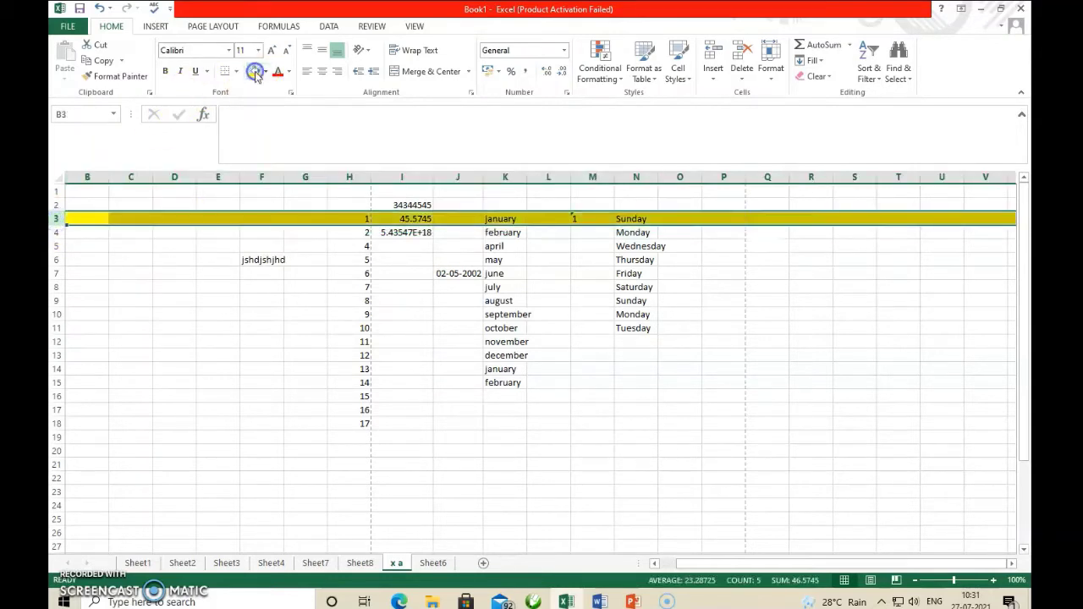
left_click(57, 245)
left_click(57, 231)
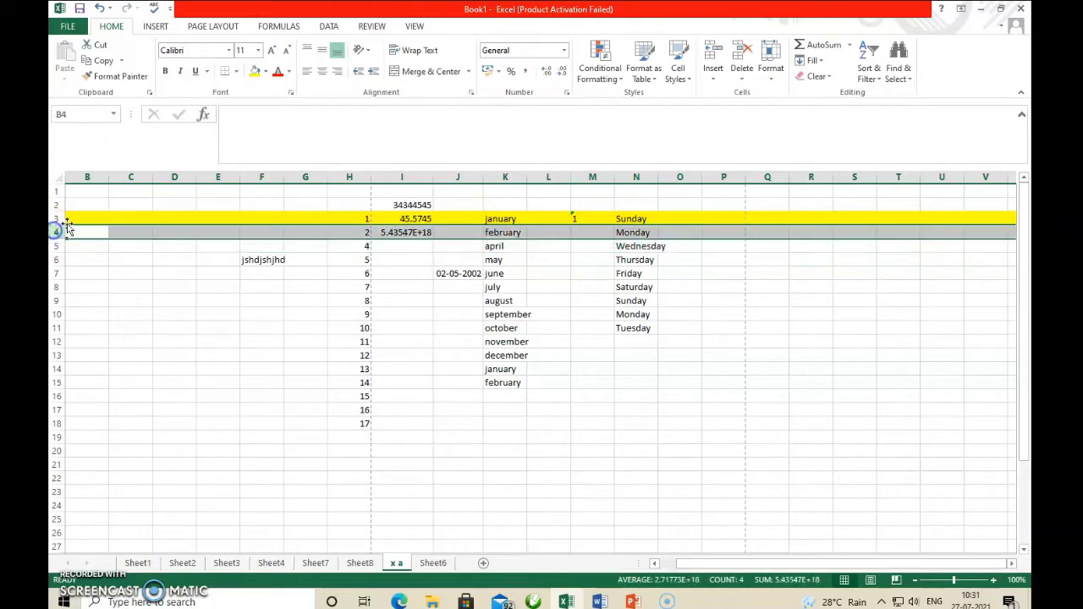
left_click(265, 71)
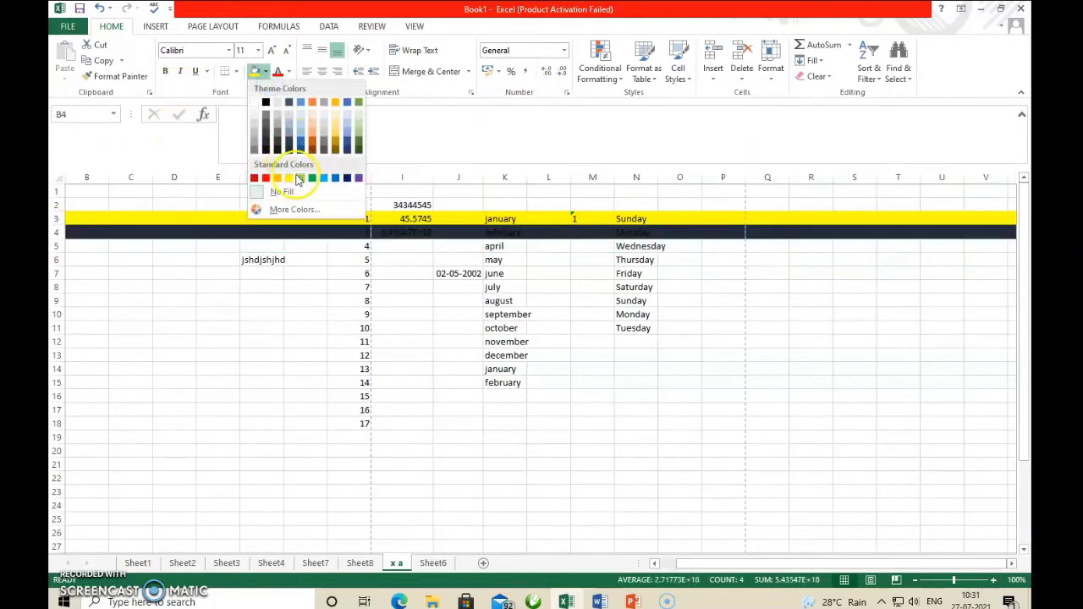
left_click(312, 177)
left_click(319, 302)
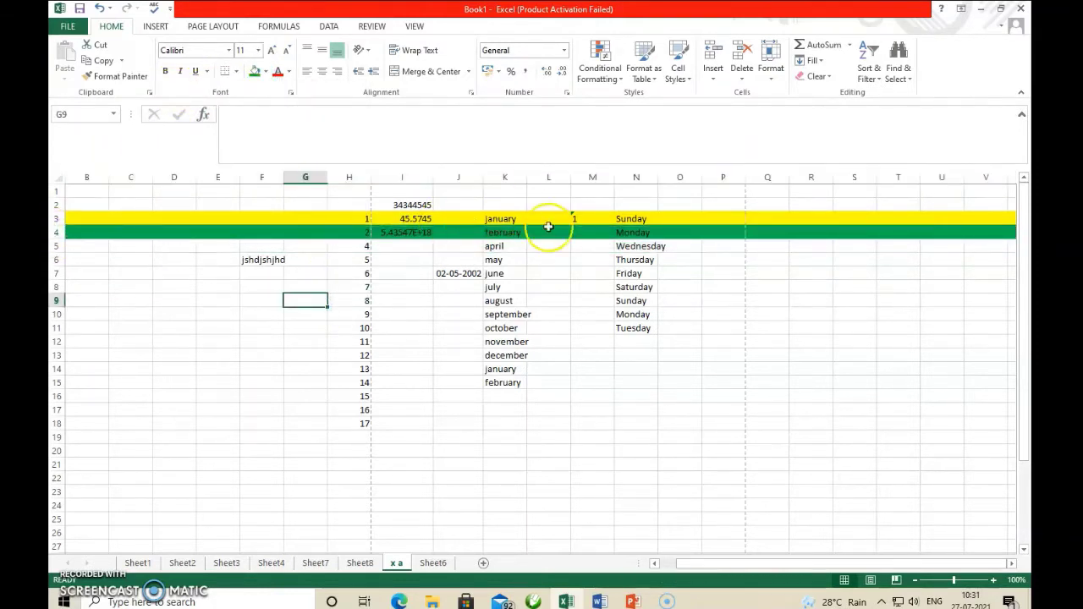
Step: Insert a blank row above the green row 4 and undo the insertion, doing this twice
left_click(57, 232)
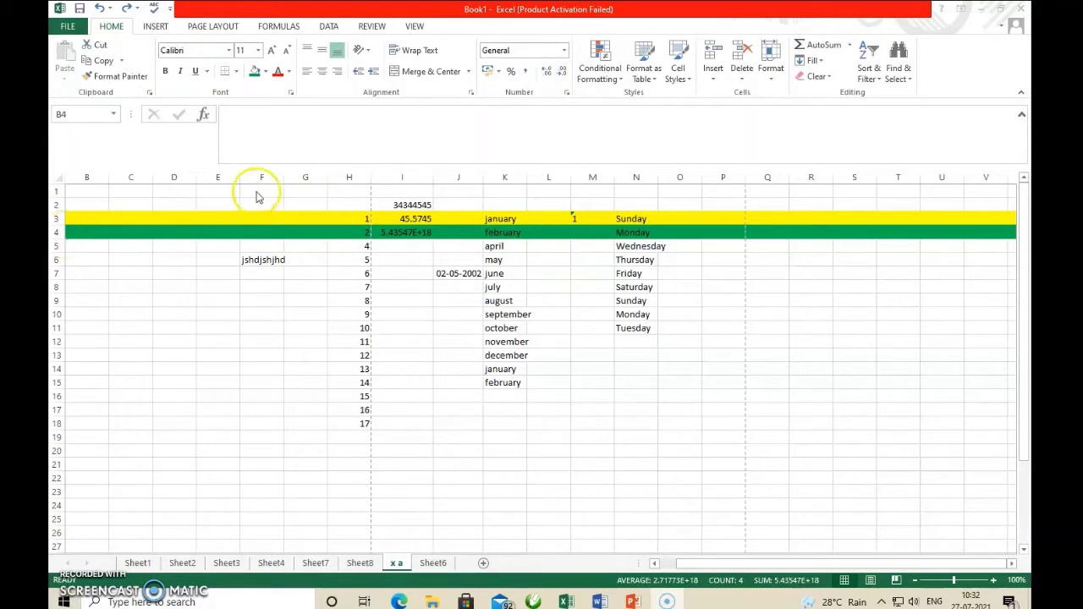
left_click(57, 232)
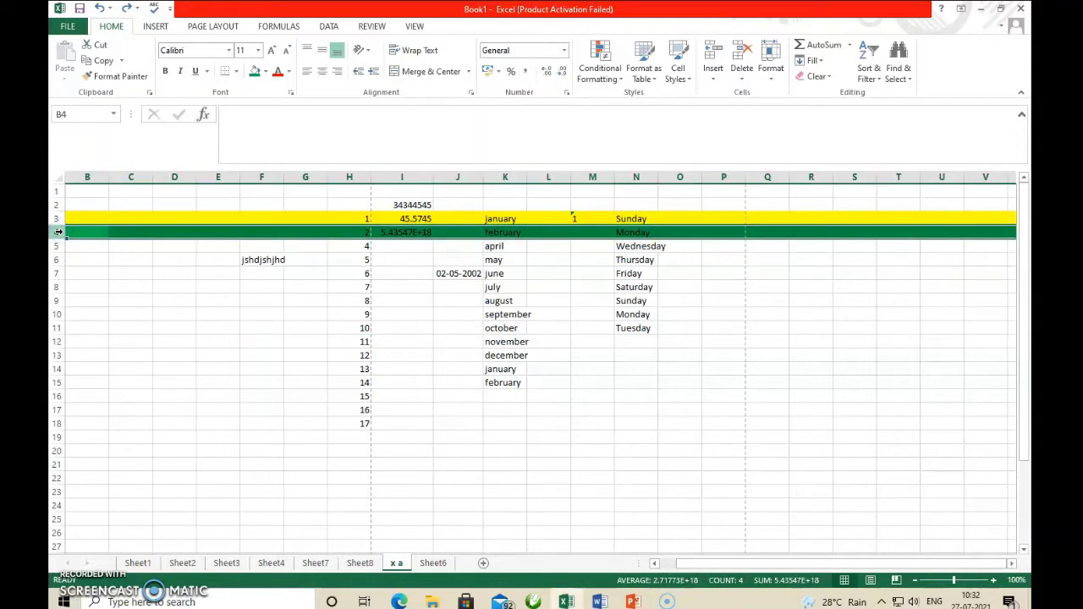
left_click(57, 232)
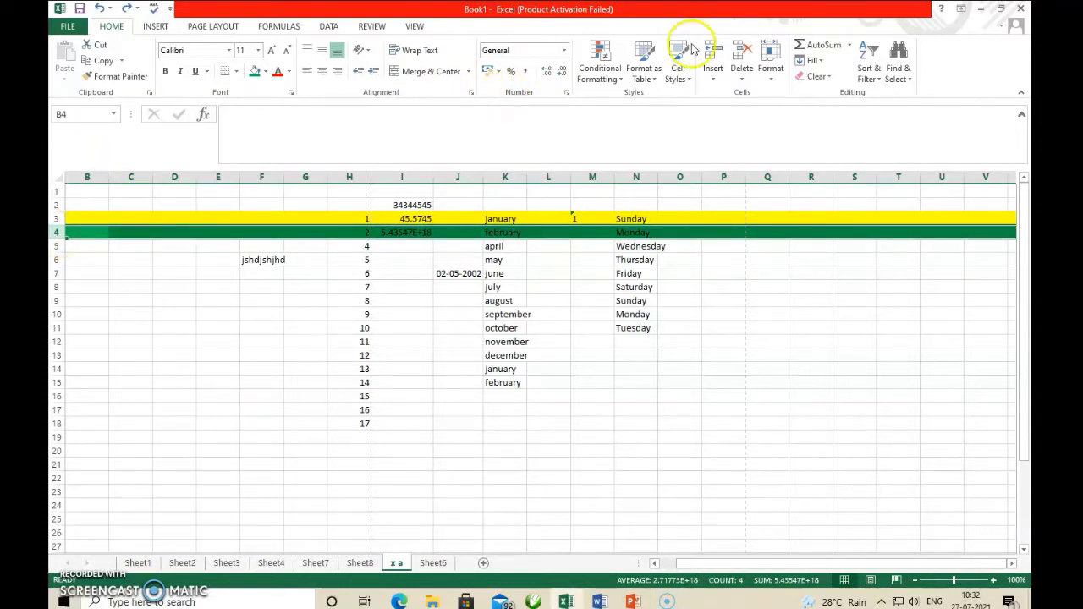
left_click(714, 85)
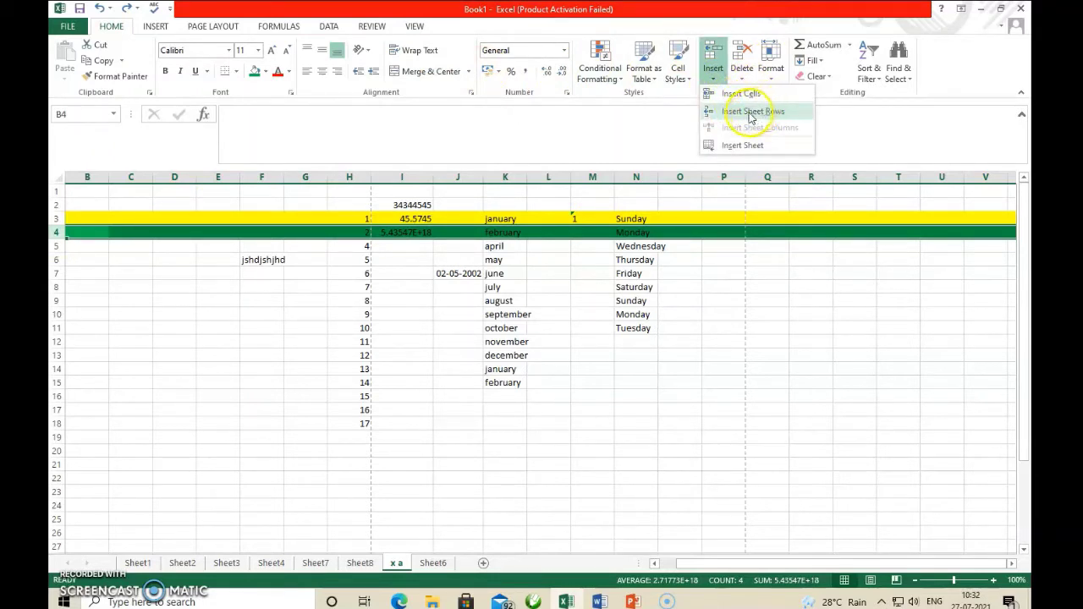
left_click(754, 112)
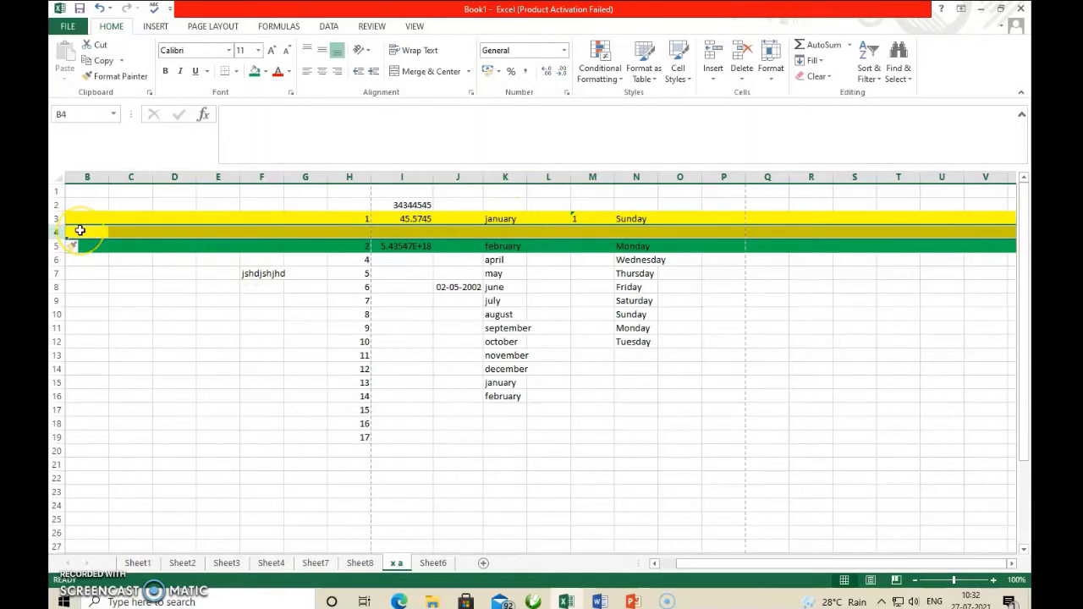
left_click(98, 8)
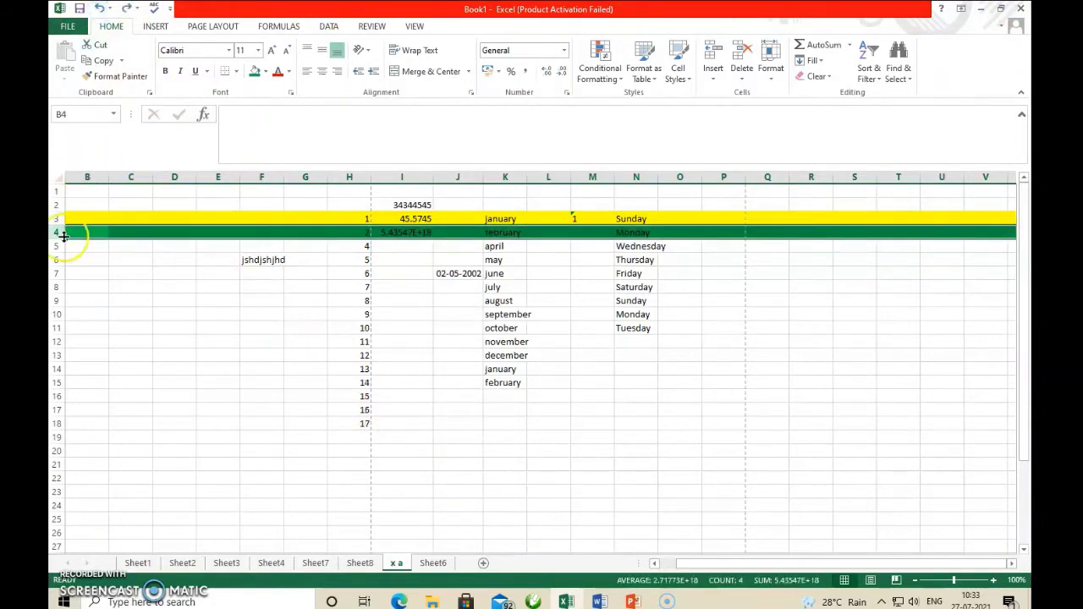
right_click(61, 234)
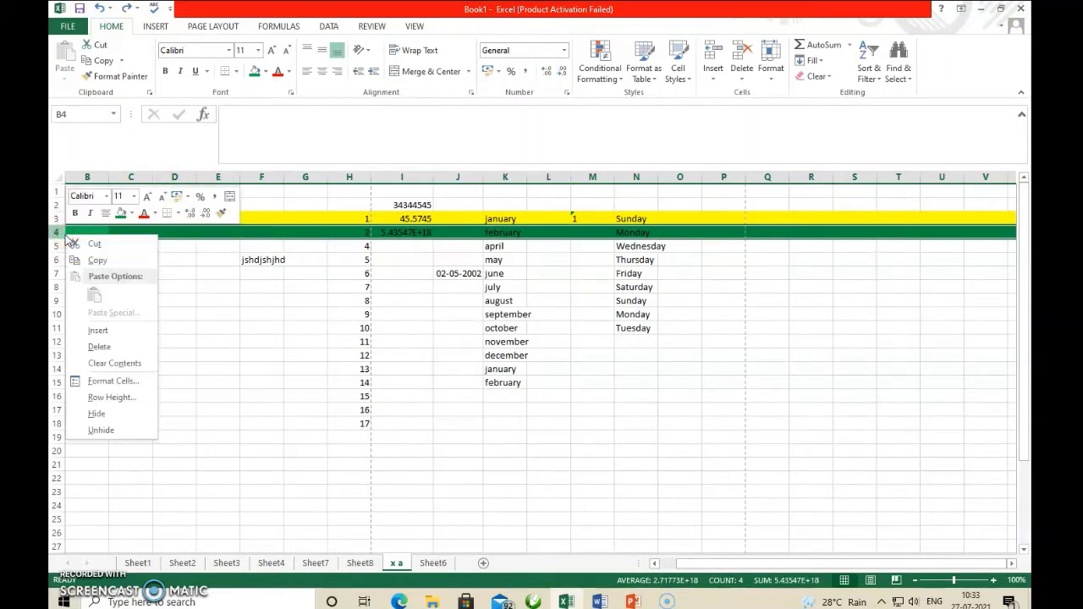
left_click(105, 329)
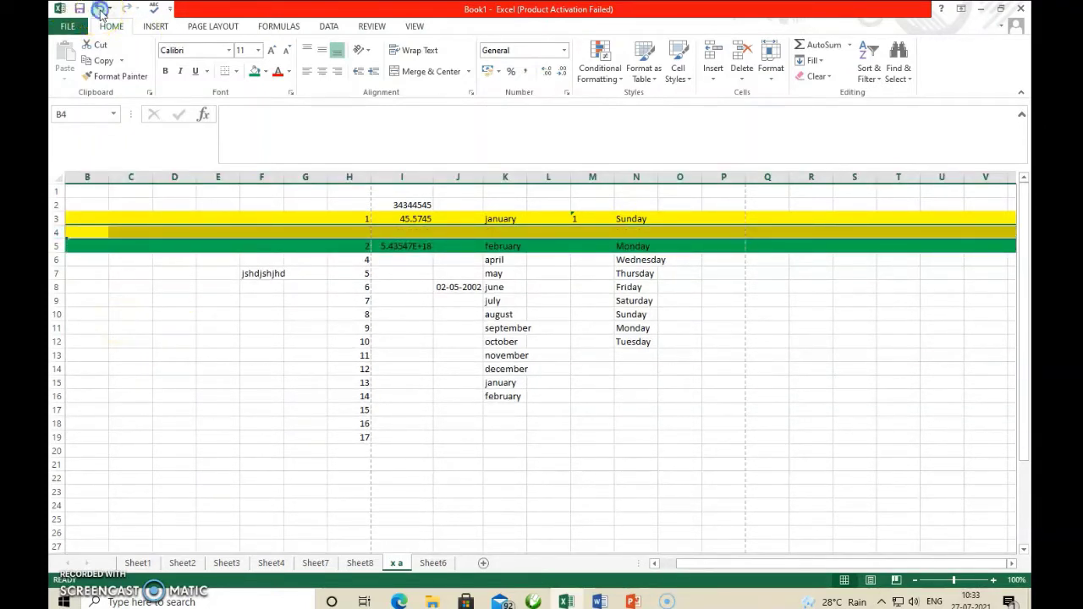
left_click(99, 8)
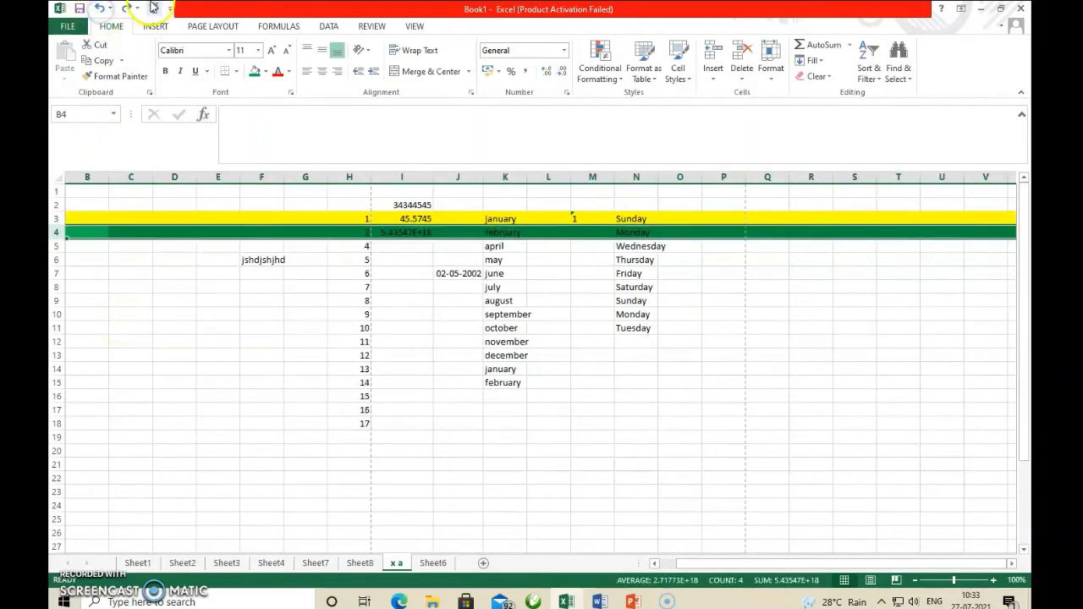
Step: Insert a blank sheet column before the weekday column N and undo the insertion
left_click(555, 177)
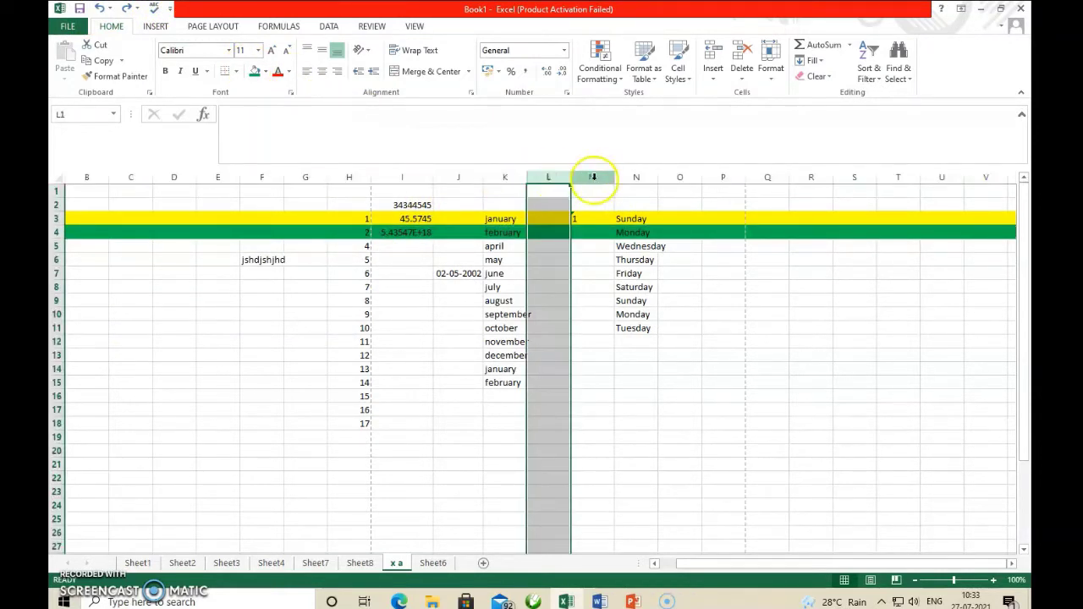
left_click(636, 179)
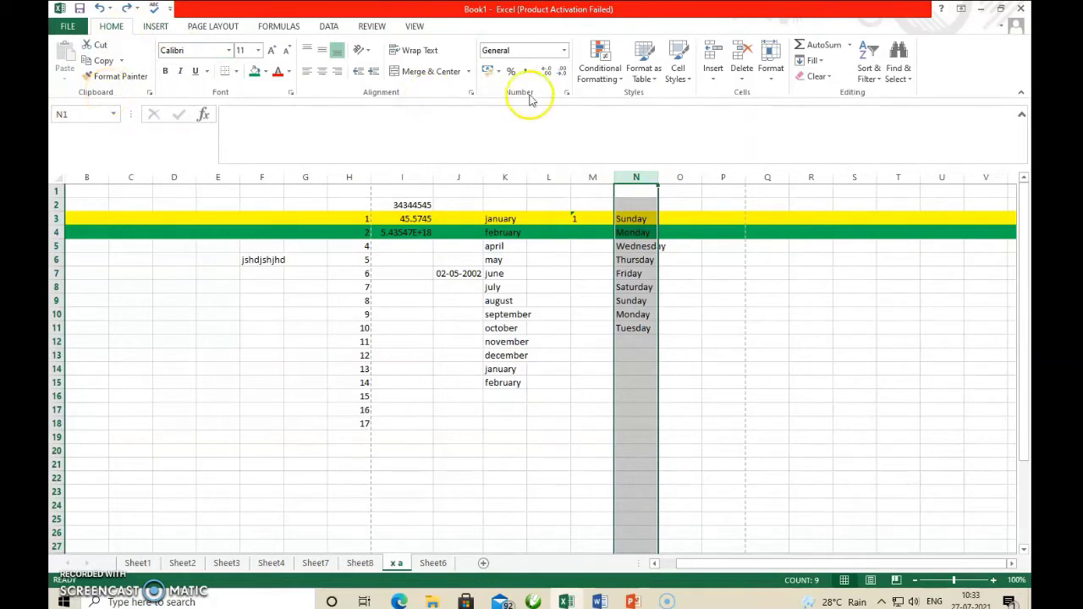
left_click(714, 74)
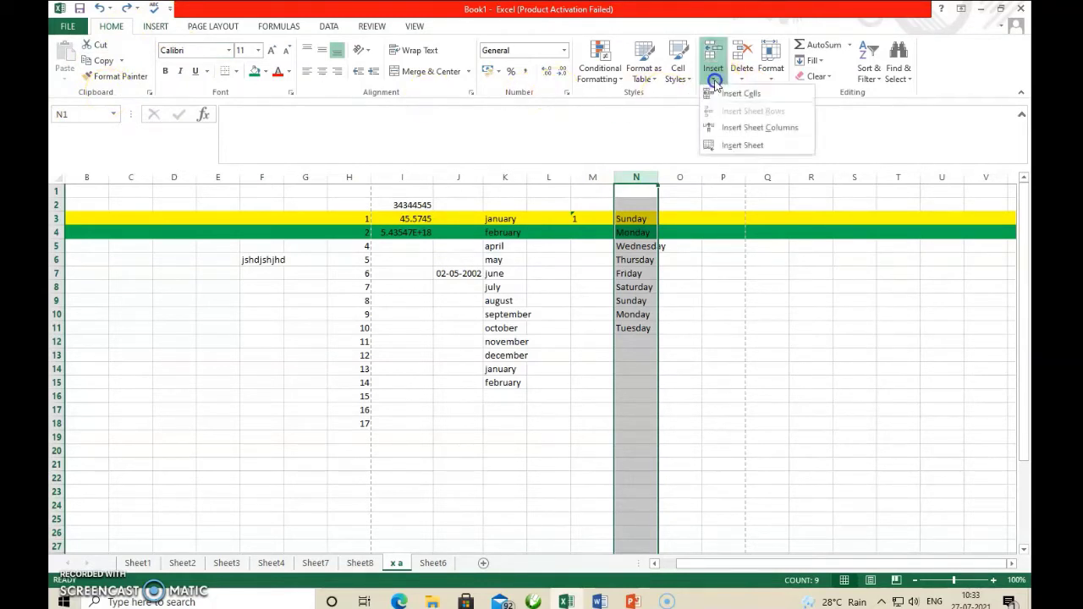
left_click(762, 128)
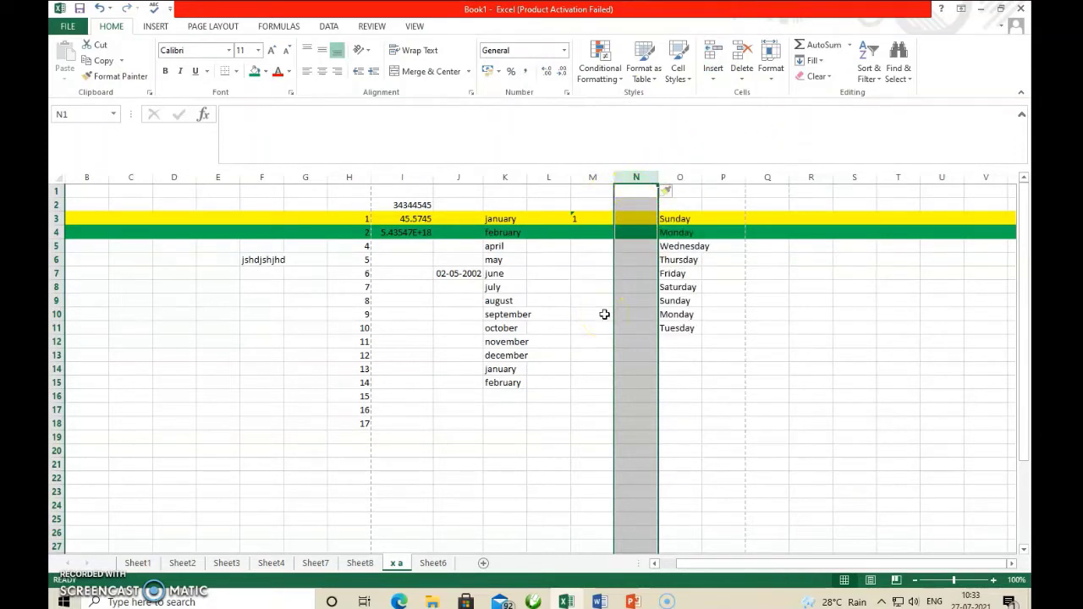
left_click(99, 9)
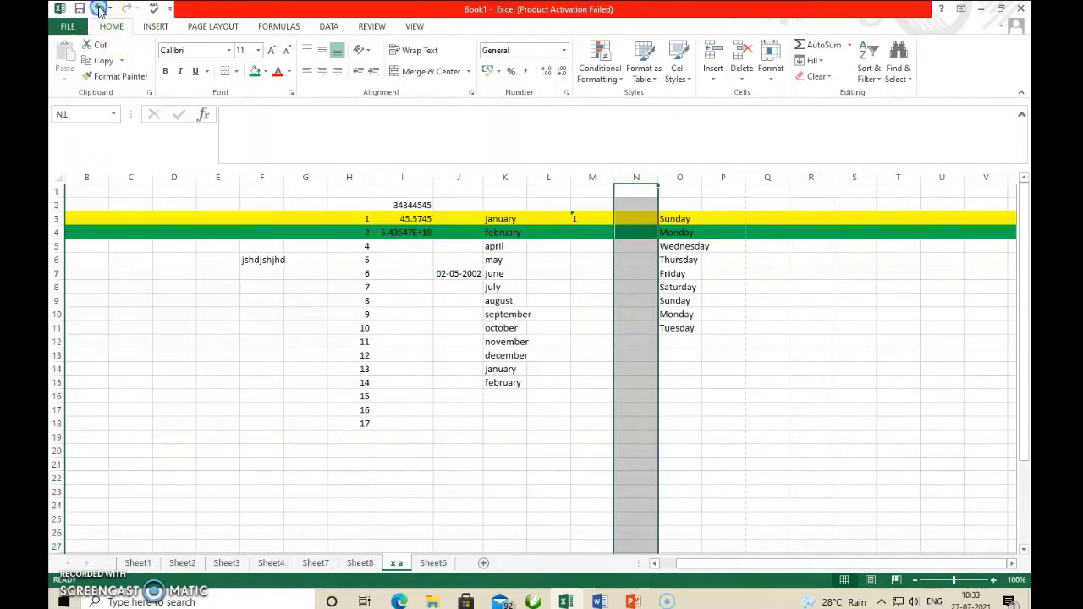
left_click(99, 8)
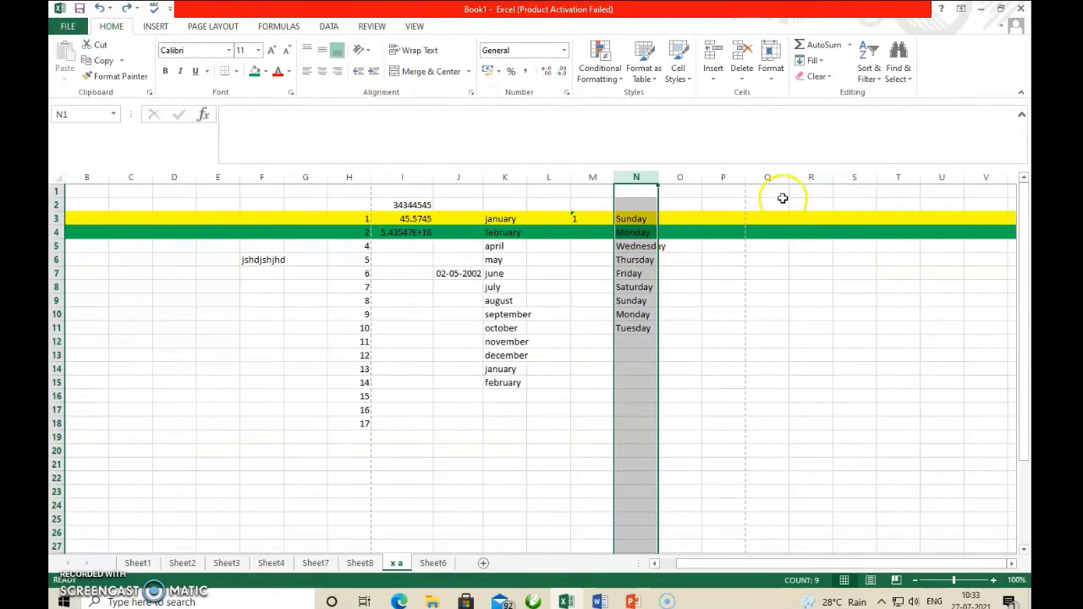
Step: Insert a blank column immediately before the weekday names in column N
right_click(642, 197)
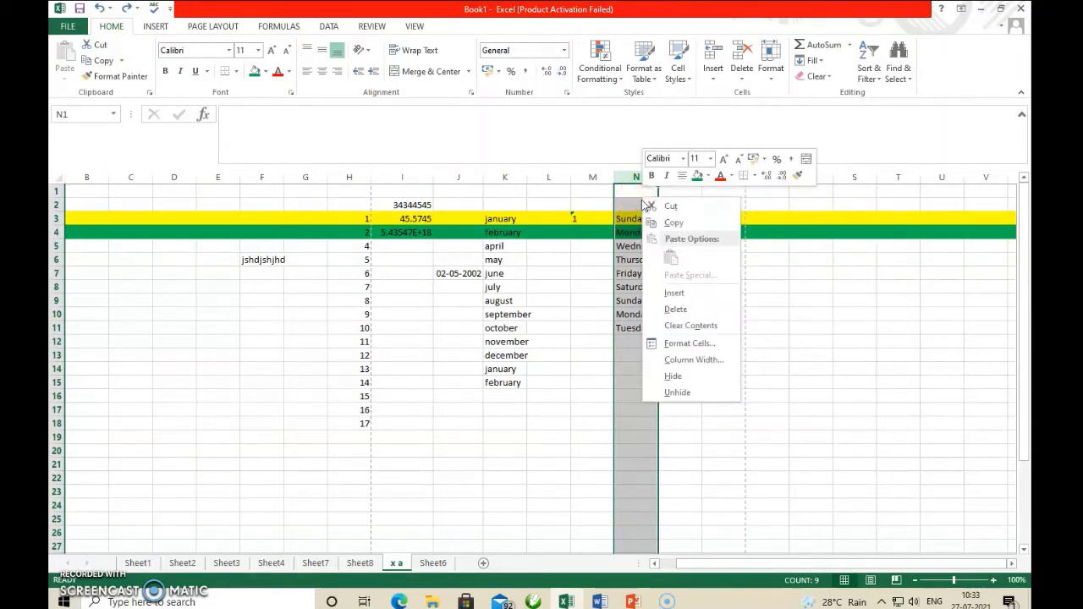
left_click(676, 292)
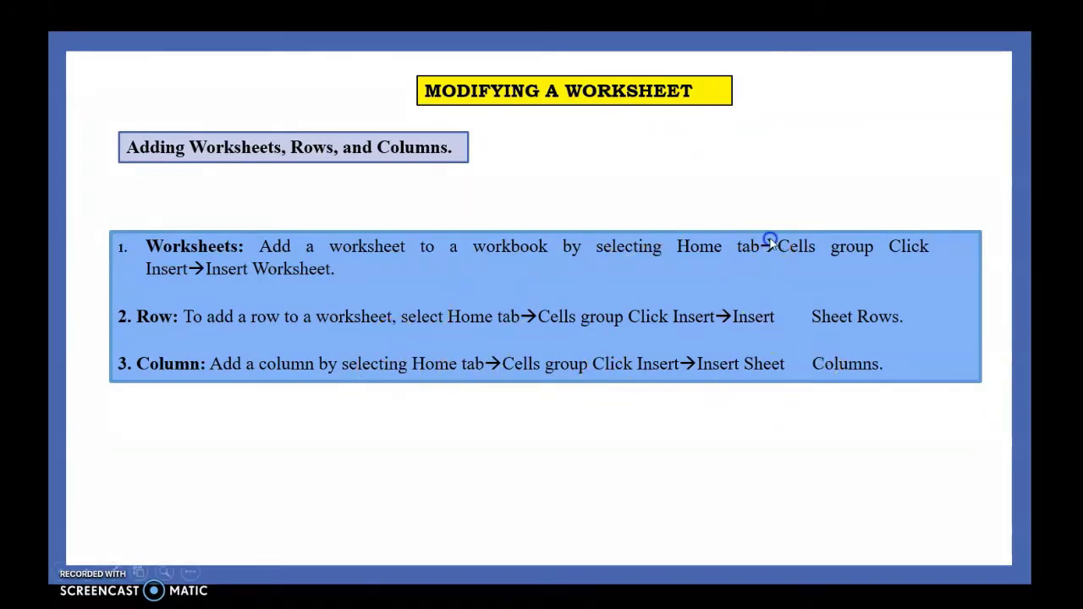
key("Right")
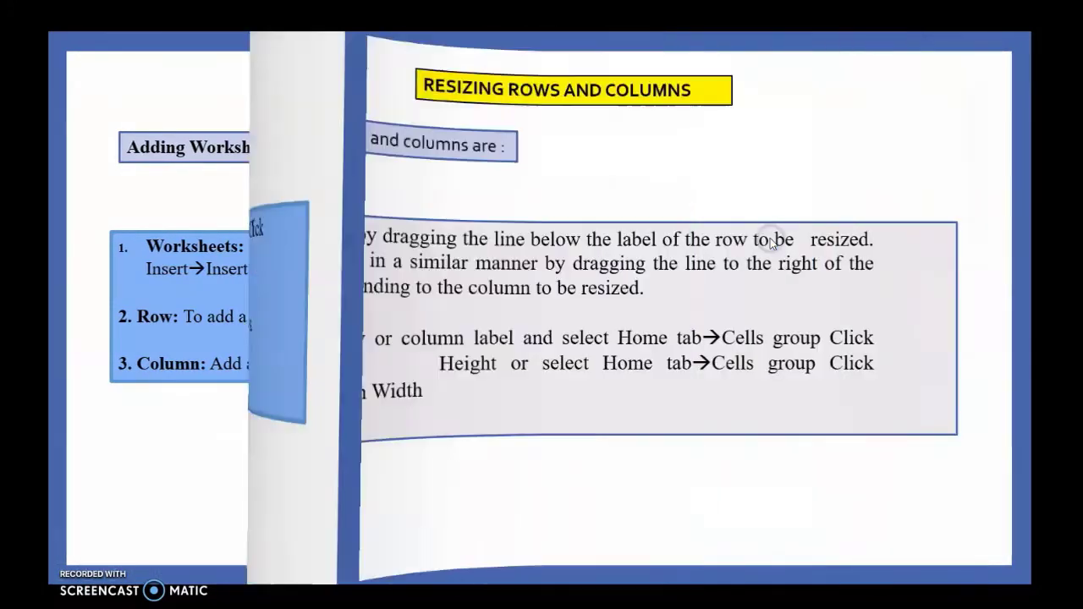
left_click(578, 126)
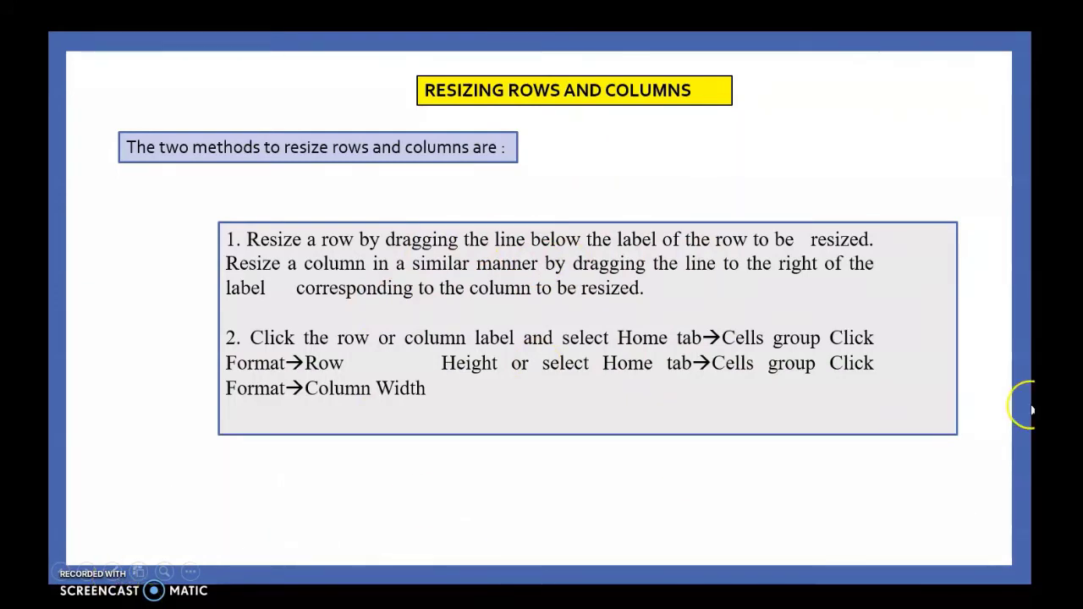
Step: Switch back to the Excel workbook, enlarge the height of row 5 by its lower boundary in two stages, and undo both changes
key("alt+Tab")
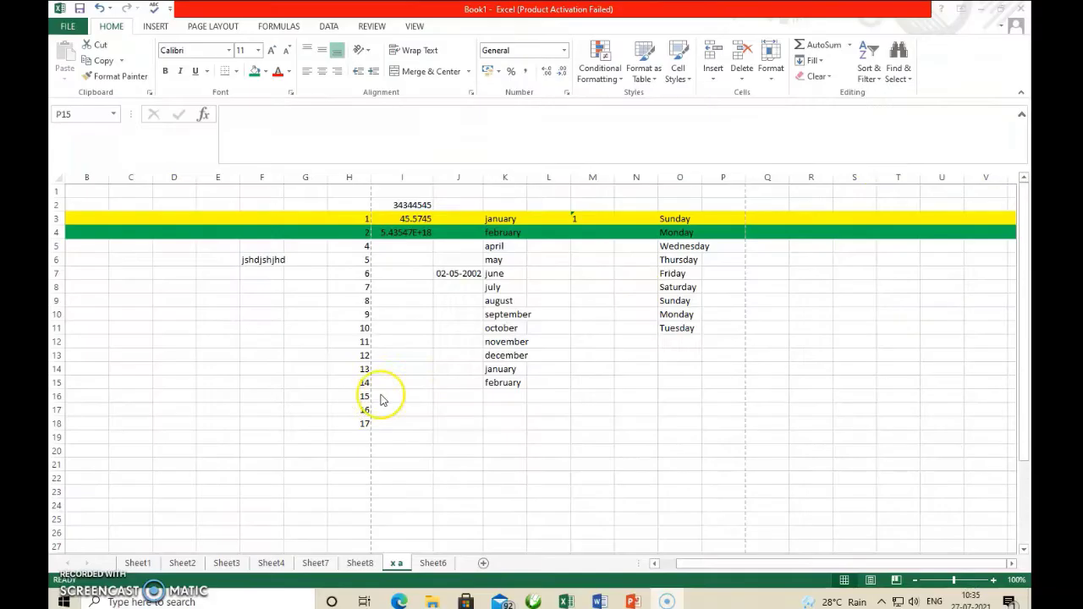
left_click(56, 246)
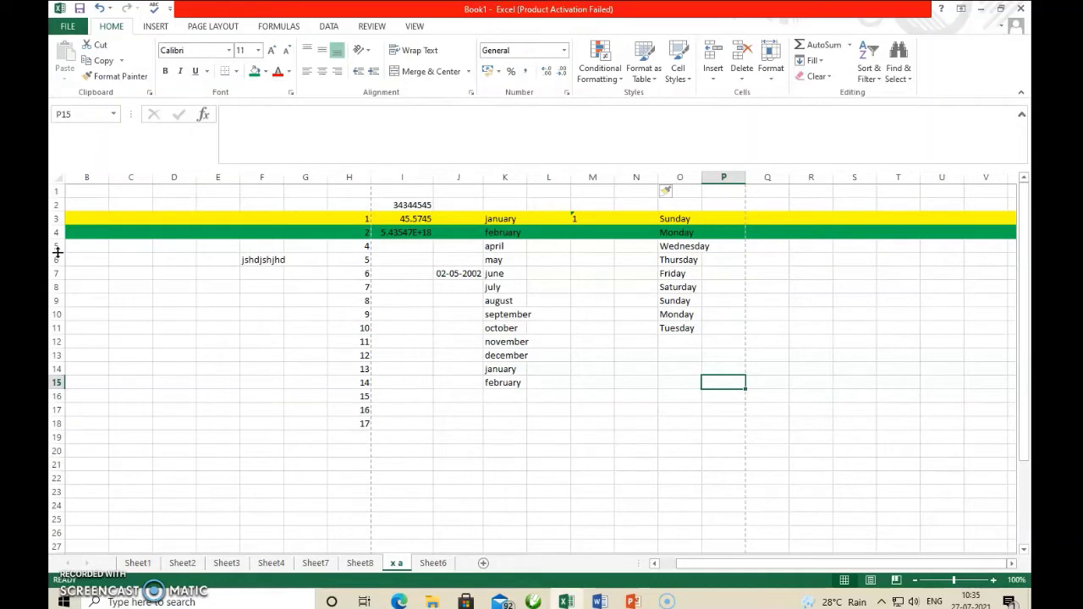
left_click_drag(57, 252, 57, 276)
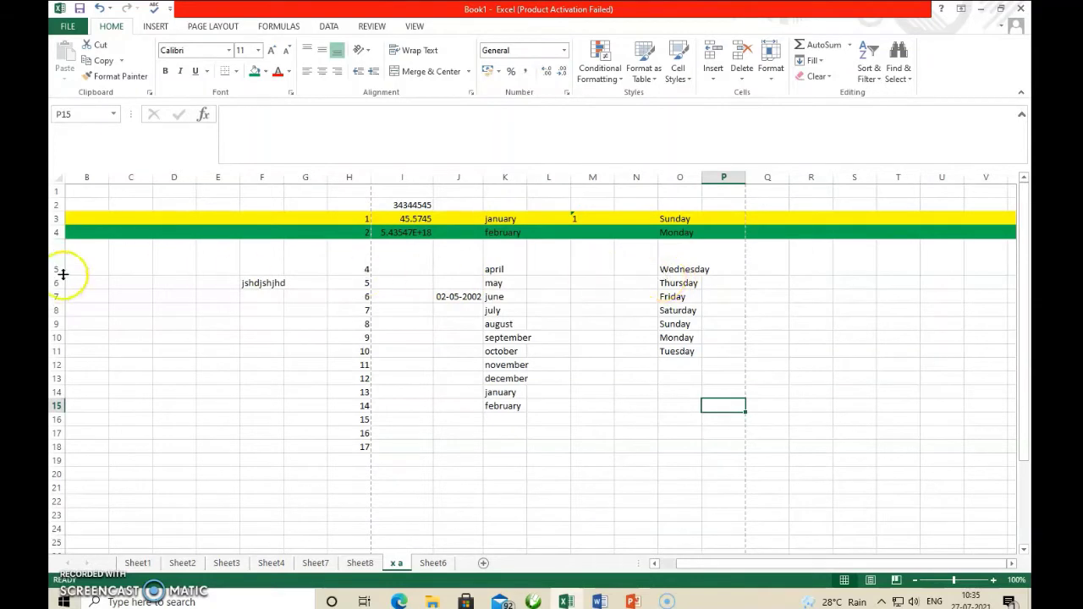
left_click_drag(59, 275, 57, 303)
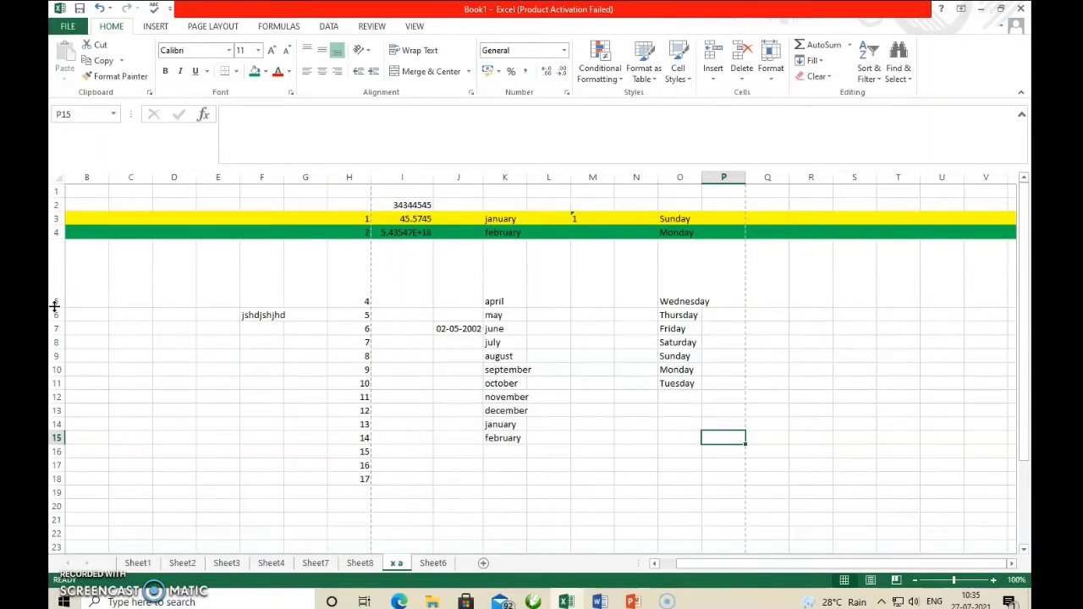
left_click_drag(55, 306, 55, 307)
left_click(99, 8)
left_click(99, 8)
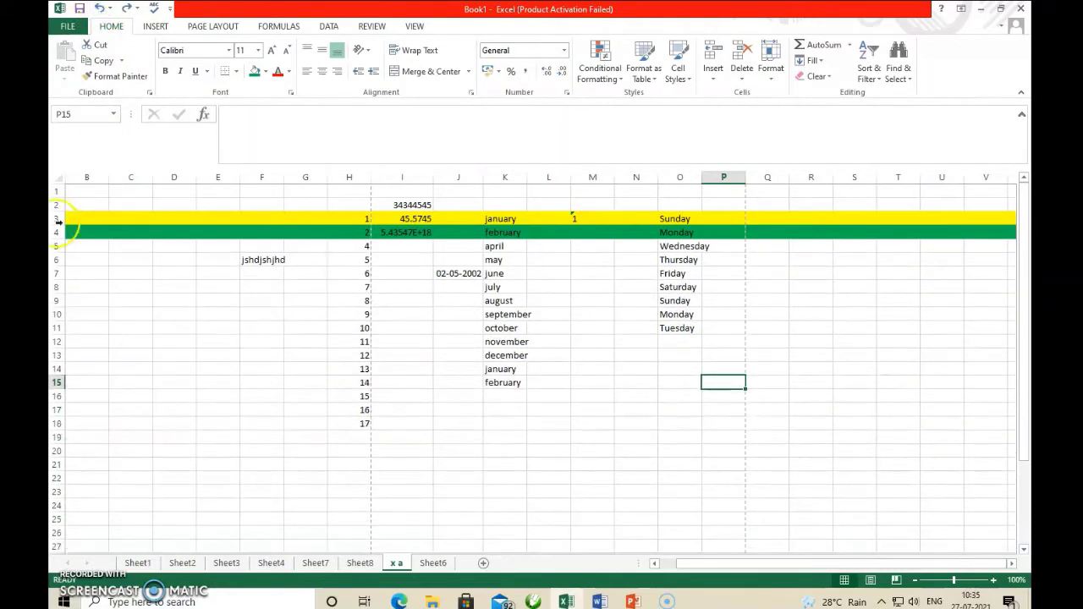
Step: Set the height of row 5, the one with april and Wednesday, to exactly 25
left_click(56, 246)
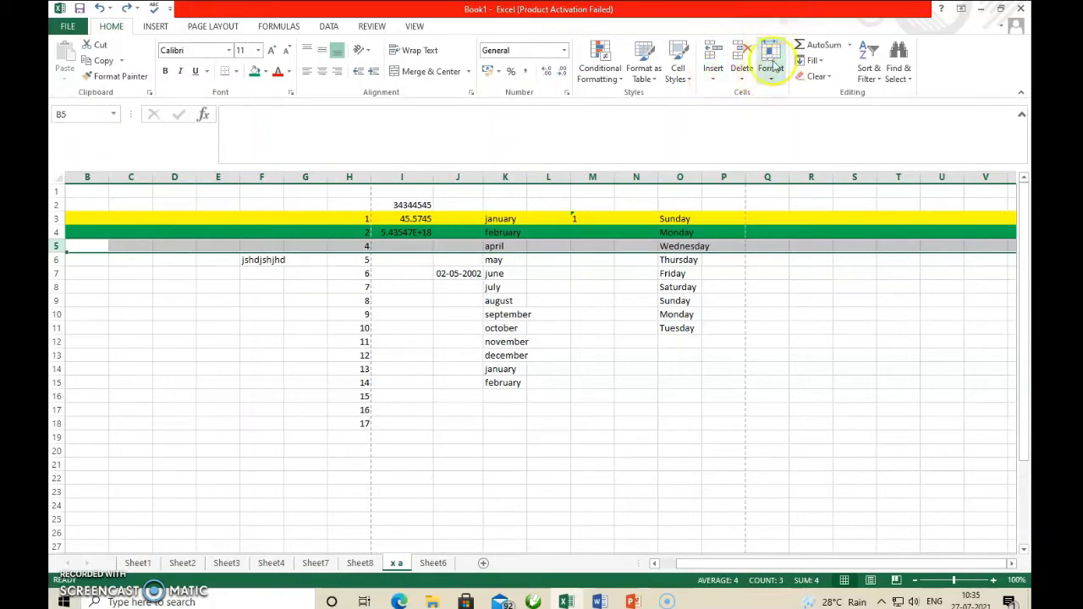
left_click(773, 85)
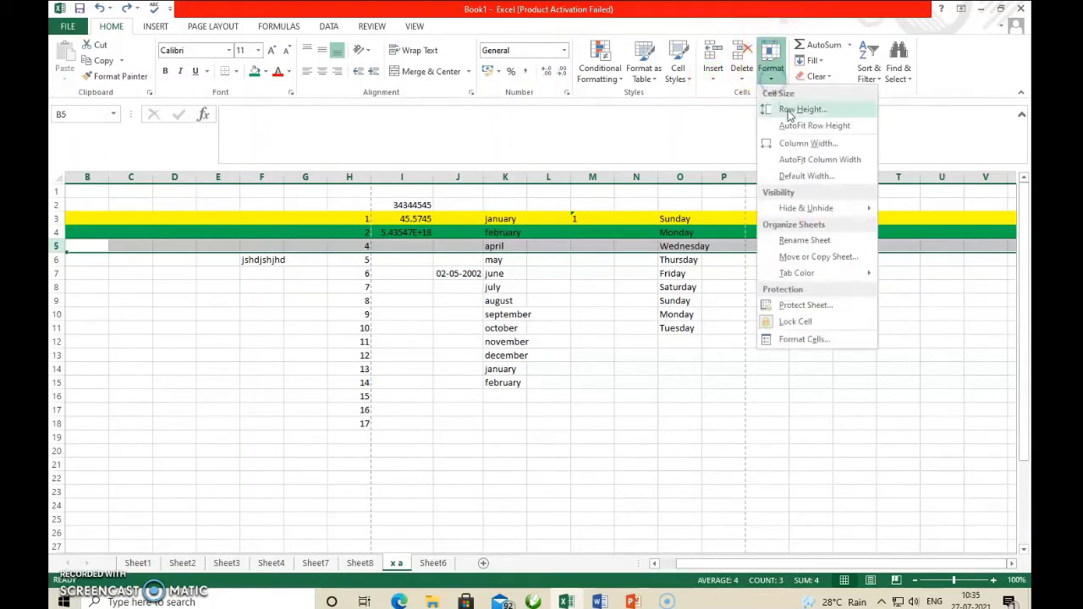
left_click(797, 114)
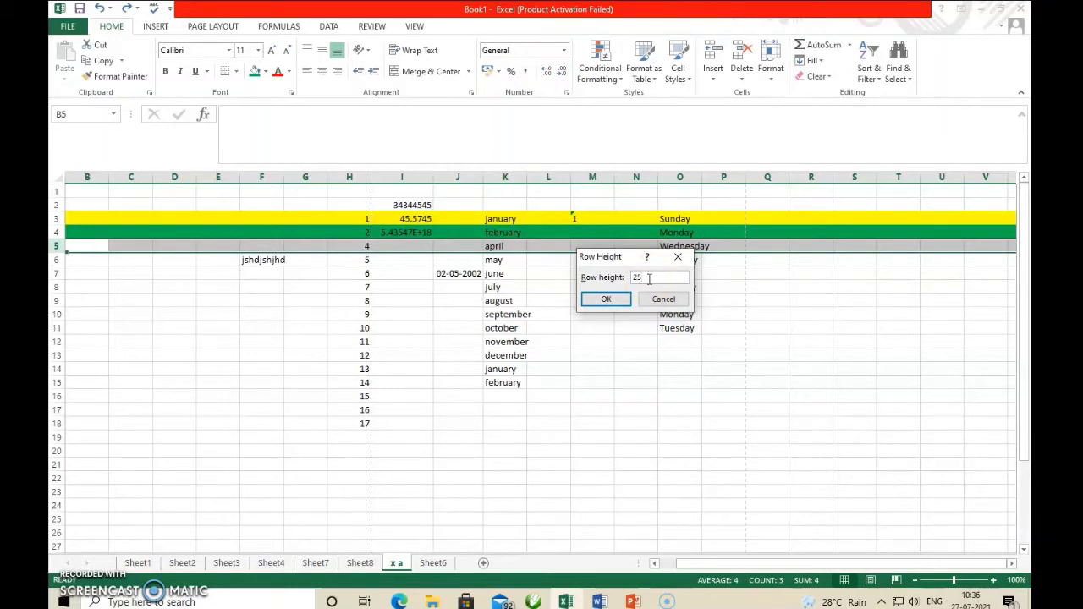
key("Return")
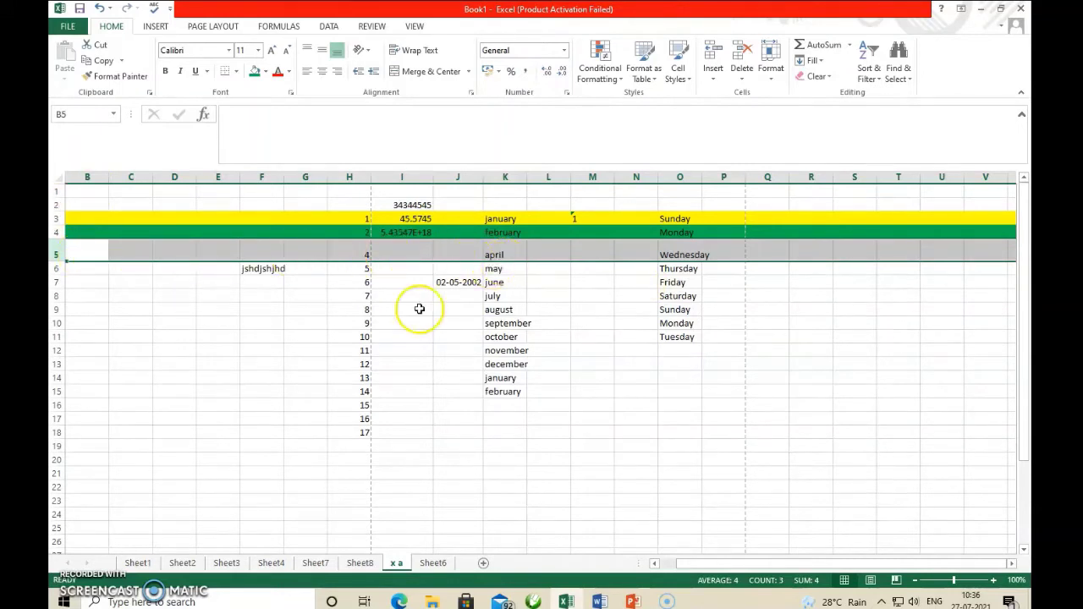
left_click(421, 435)
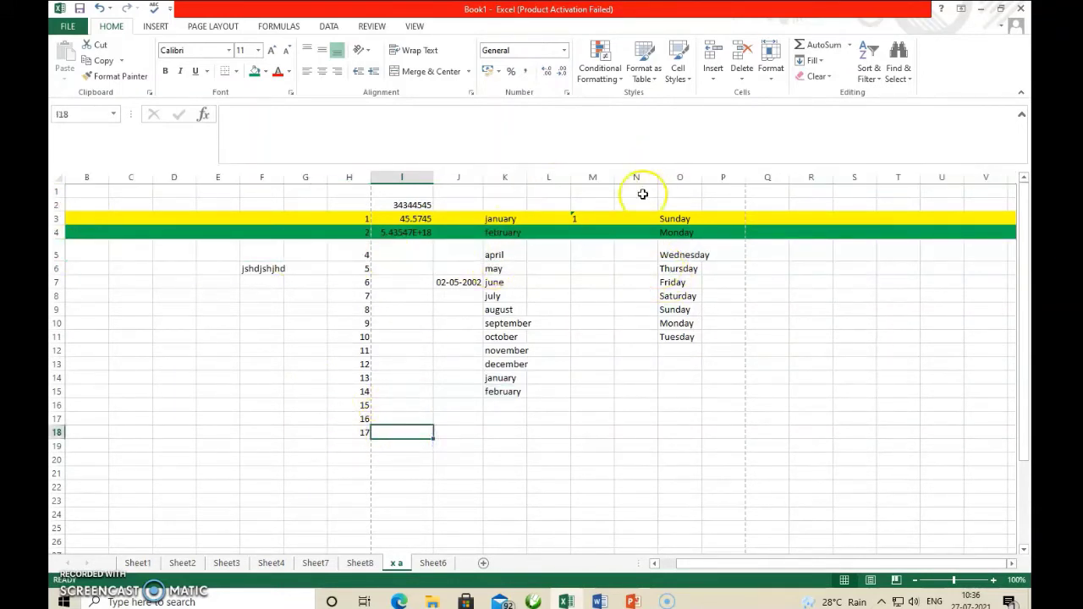
Step: Widen the weekday column O by its right boundary and undo the resize
left_click(697, 174)
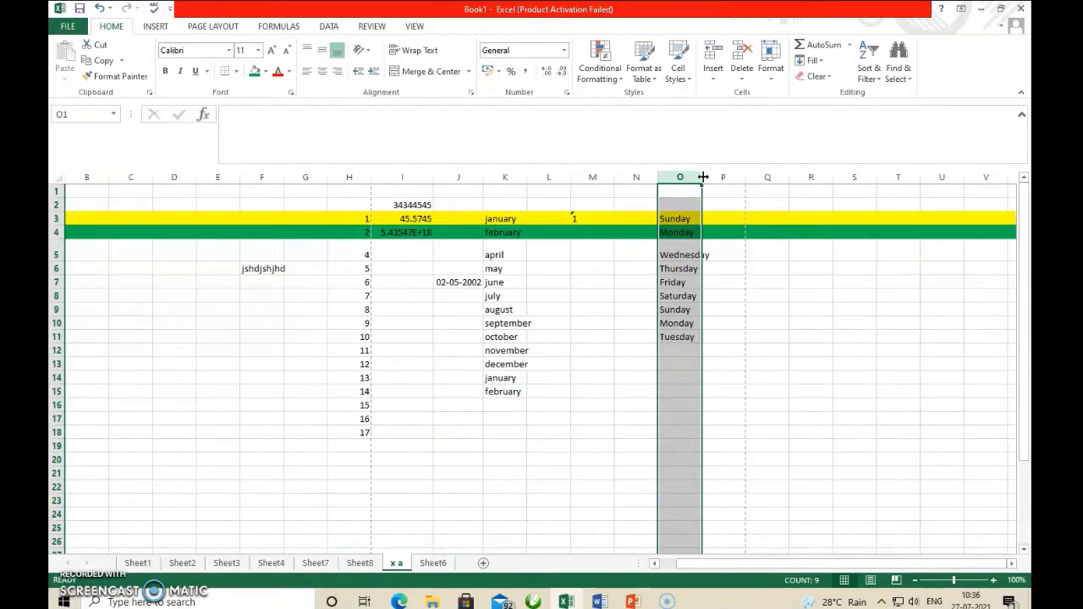
left_click_drag(702, 177, 767, 179)
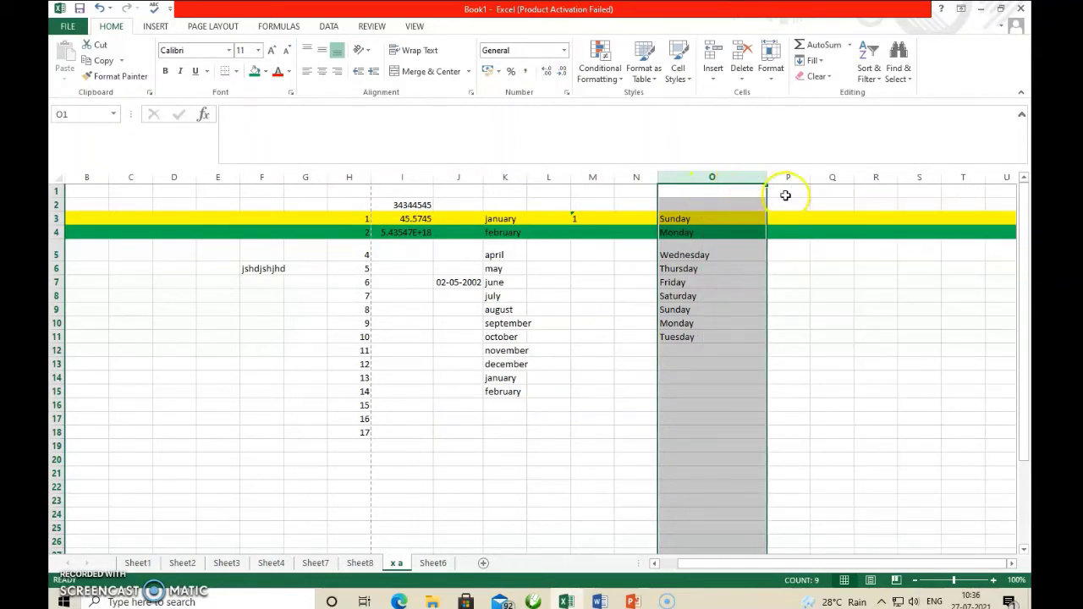
left_click(100, 9)
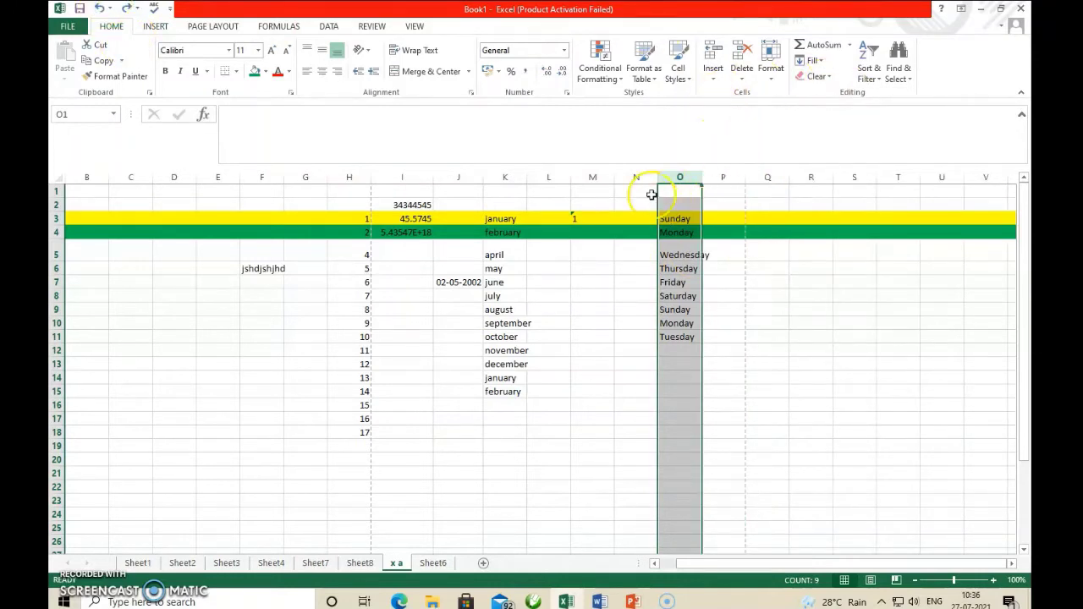
Step: Enter a larger exact column width for column O so that Wednesday fits inside it
left_click(770, 66)
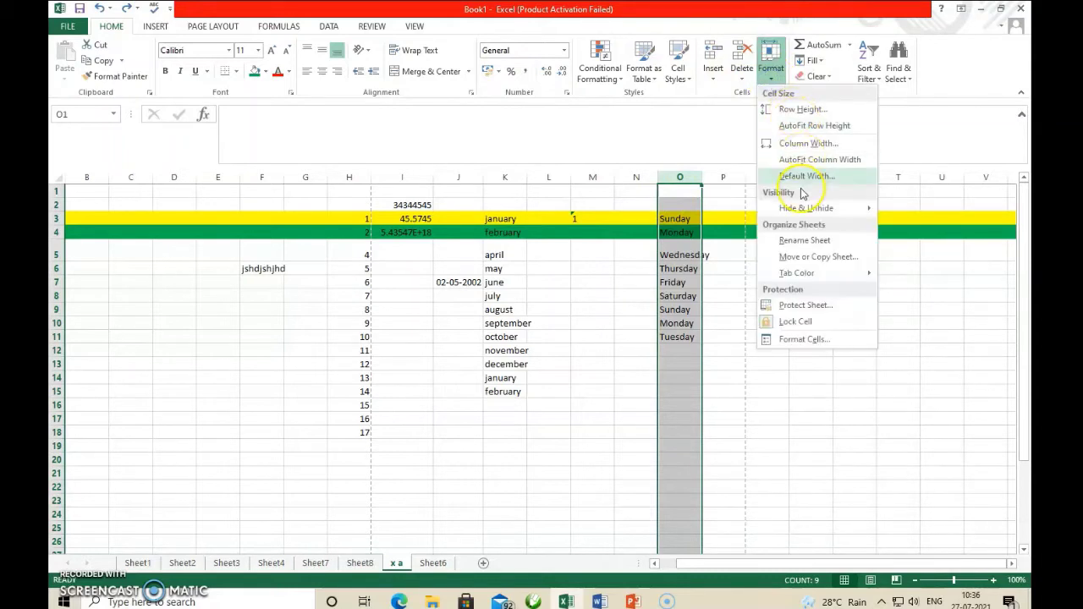
left_click(814, 143)
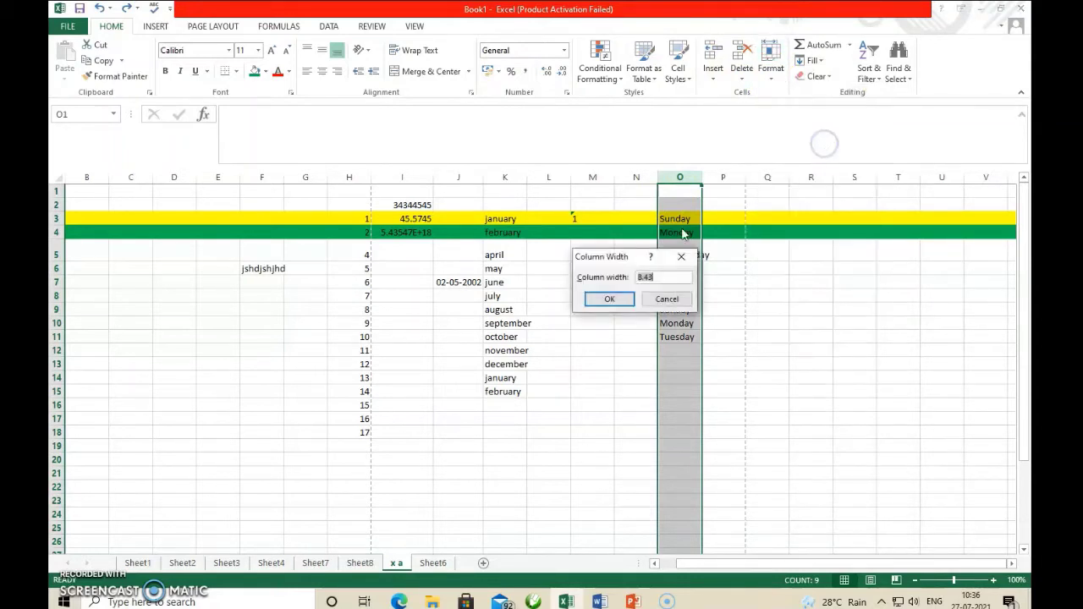
left_click(667, 279)
key("Return")
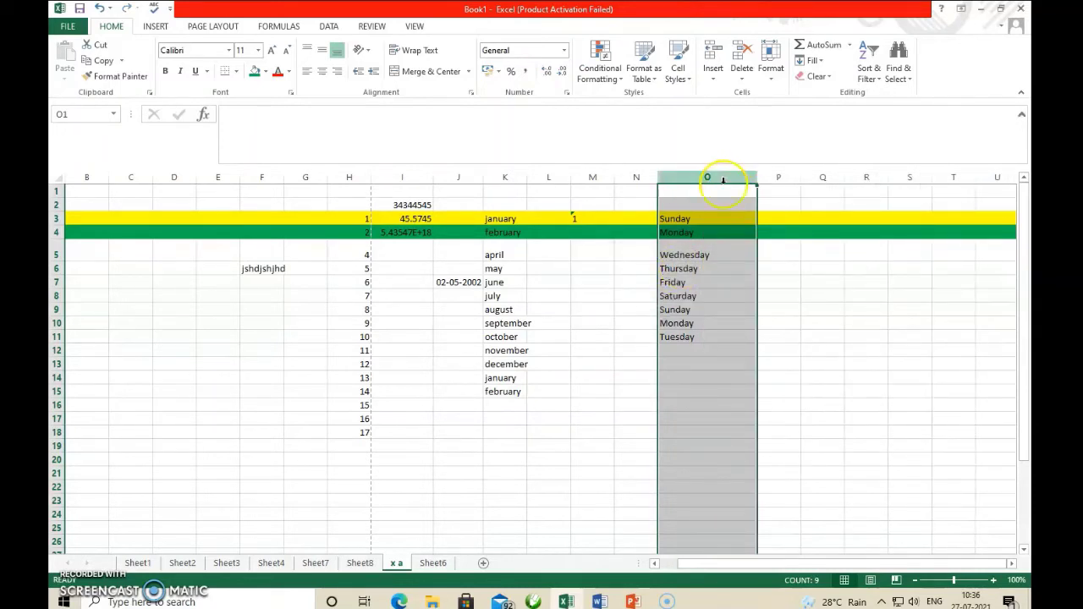
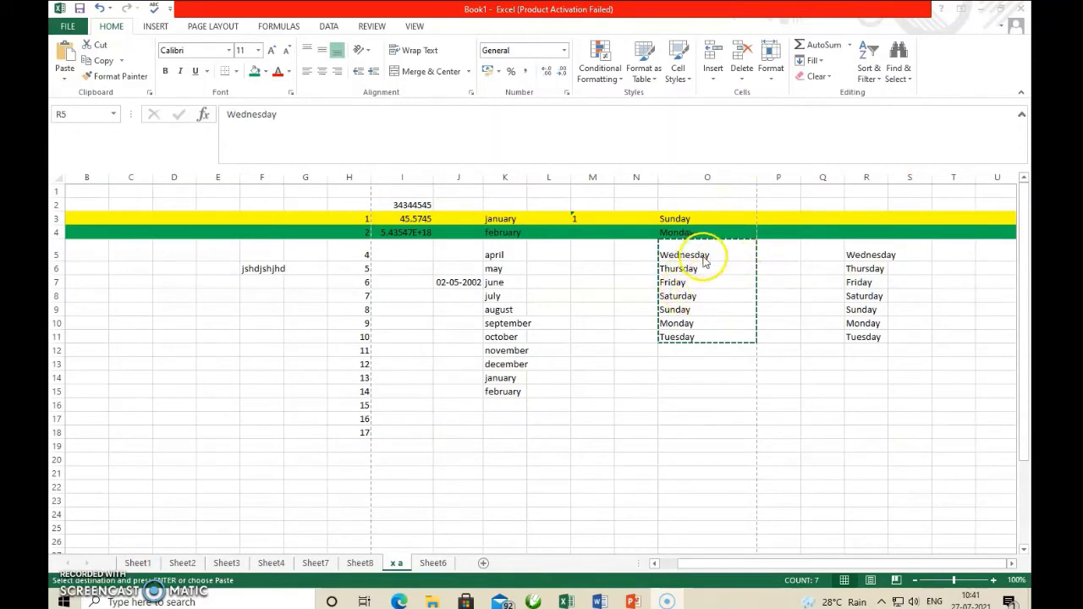
Step: Copy the names Wednesday to Tuesday from O5:O11 into R5:R11 and deselect the range
type("Wednesday Thursday Friday Saturday Sunday Monday Tuesday")
left_click(833, 281)
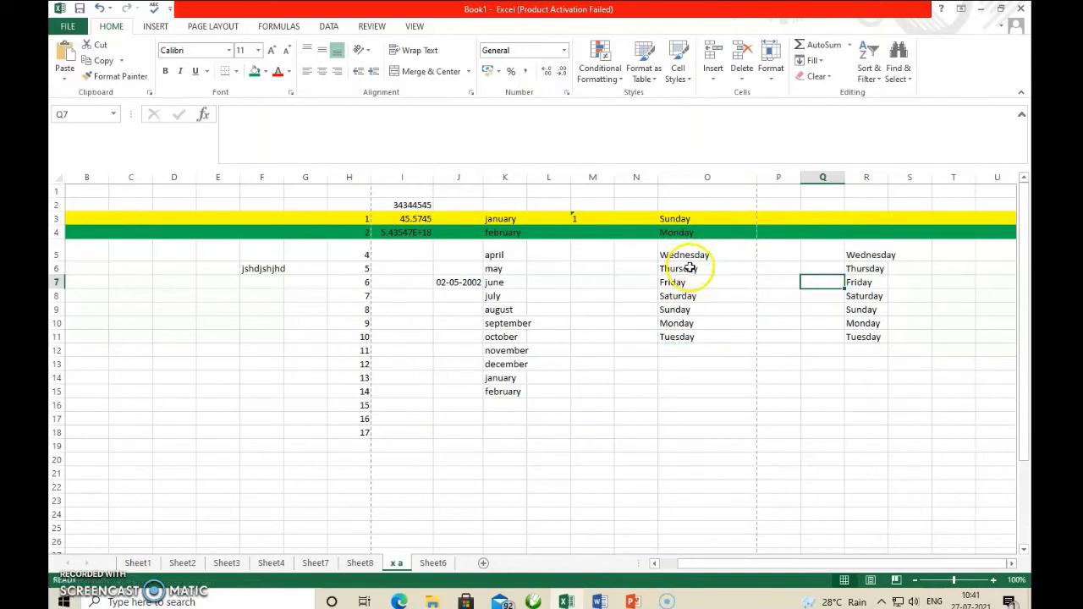
Step: Move the weekday names in O5:O11 directly to N5:N11 by the range border and undo the move
left_click_drag(703, 252, 711, 337)
key("ctrl+c")
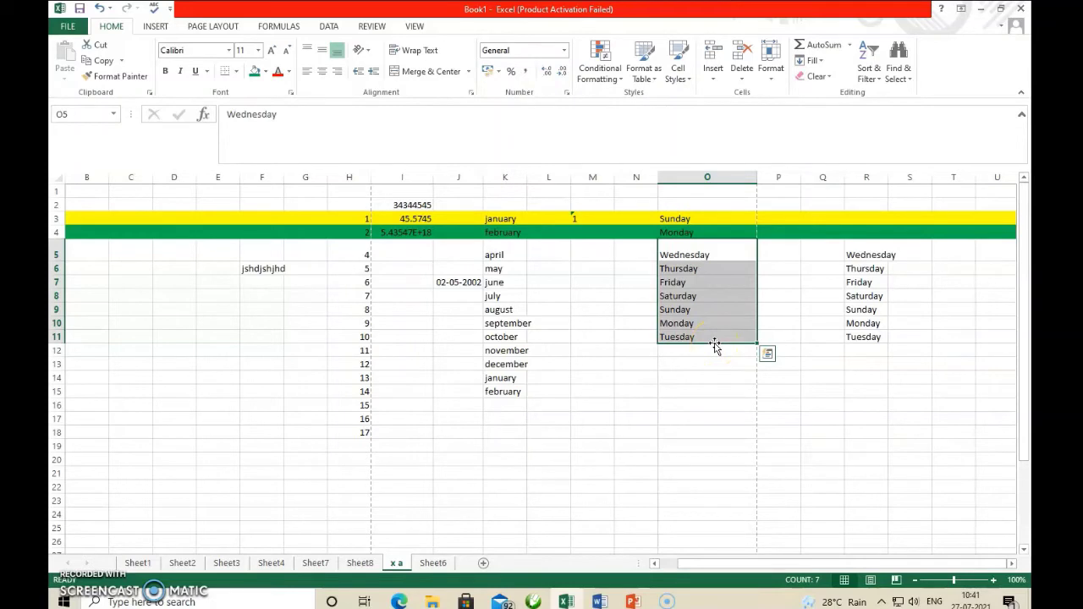
left_click_drag(714, 345, 649, 343)
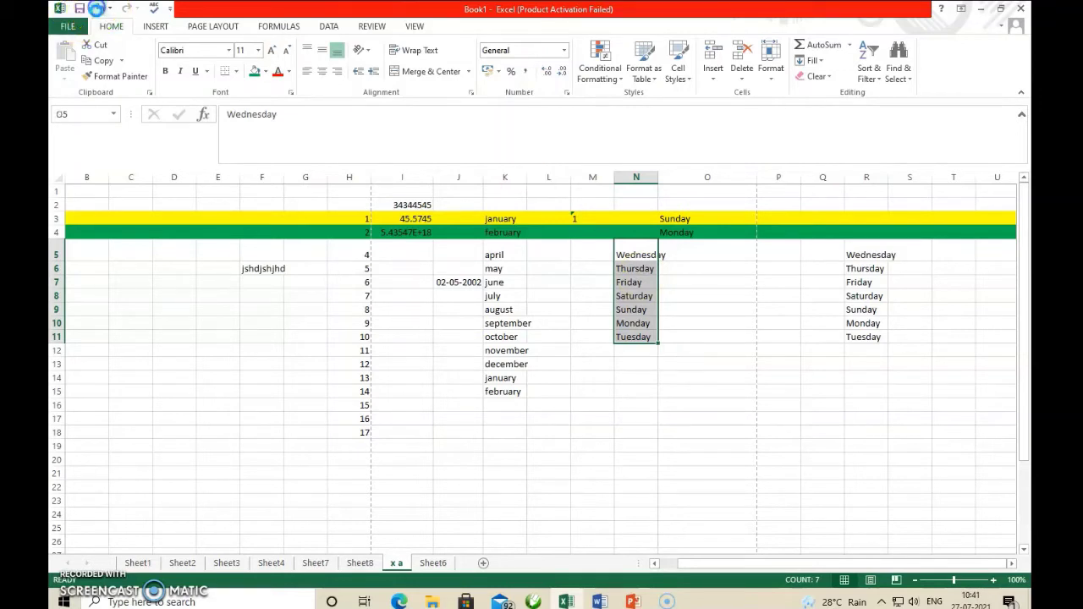
left_click(96, 8)
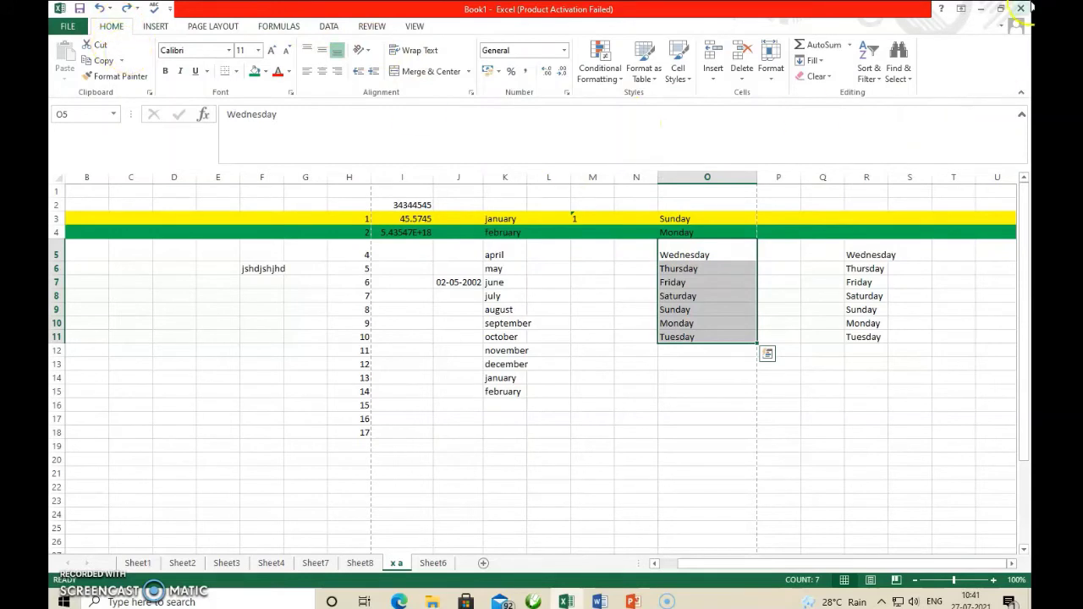
Step: Cut the weekday names from O5:O11 and paste them into column N starting at N5
left_click(699, 247)
left_click(726, 350)
left_click_drag(699, 248, 705, 338)
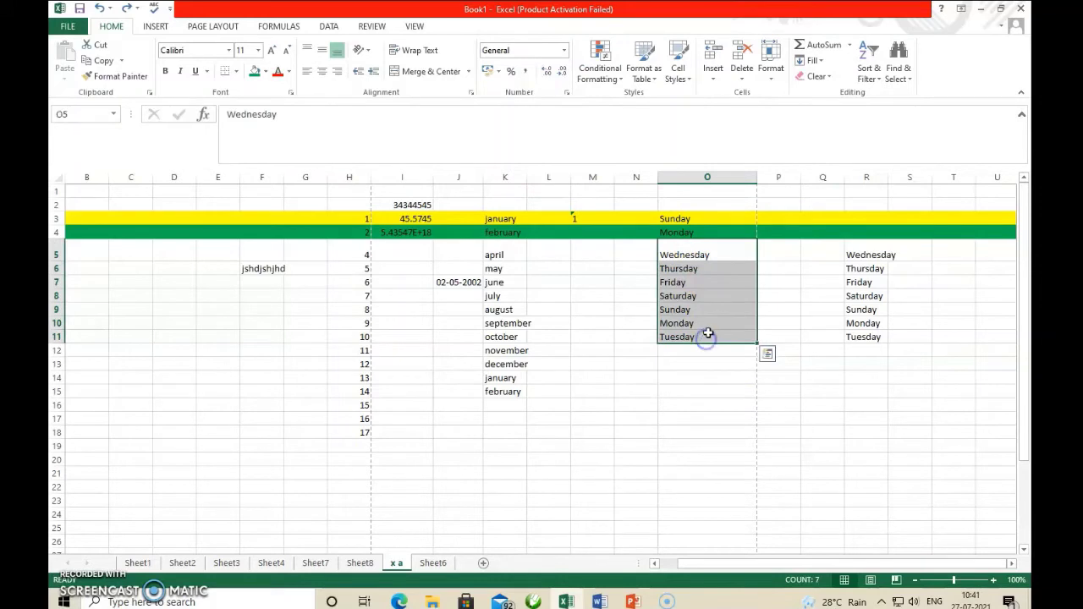
left_click(95, 44)
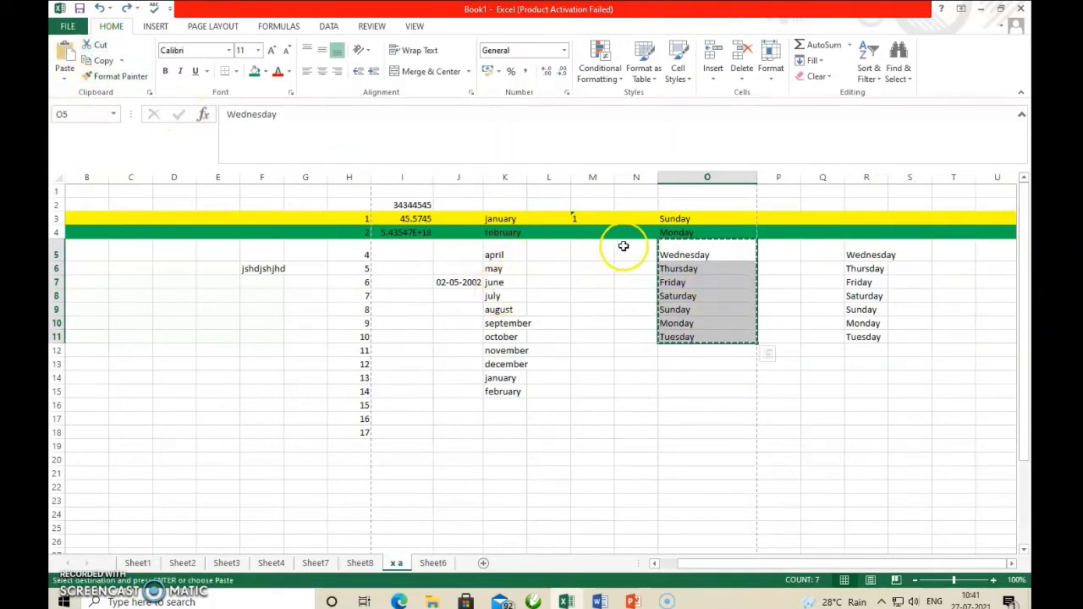
left_click(624, 246)
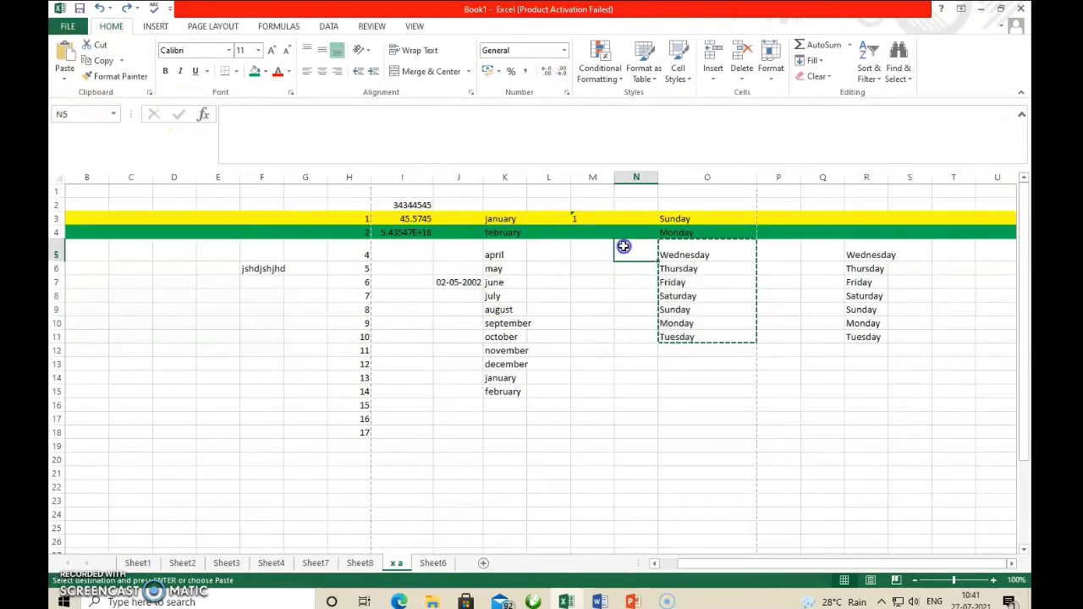
left_click(63, 67)
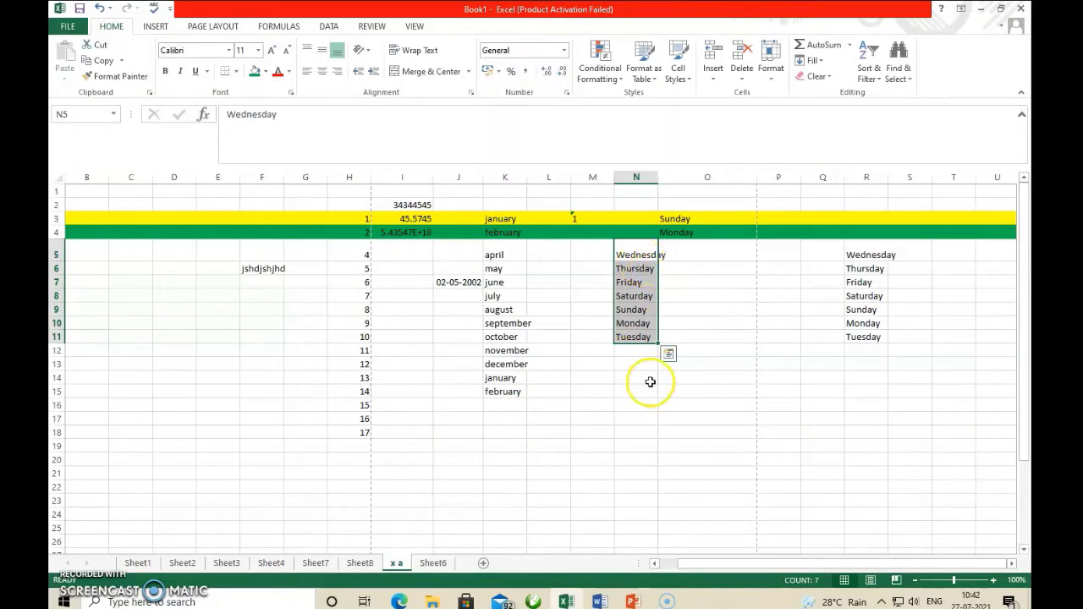
Step: Widen column N to fit Wednesday, and copy the weekday names in N5:N11 to the cells starting at N14
left_click_drag(658, 178, 713, 188)
left_click_drag(647, 247, 654, 337)
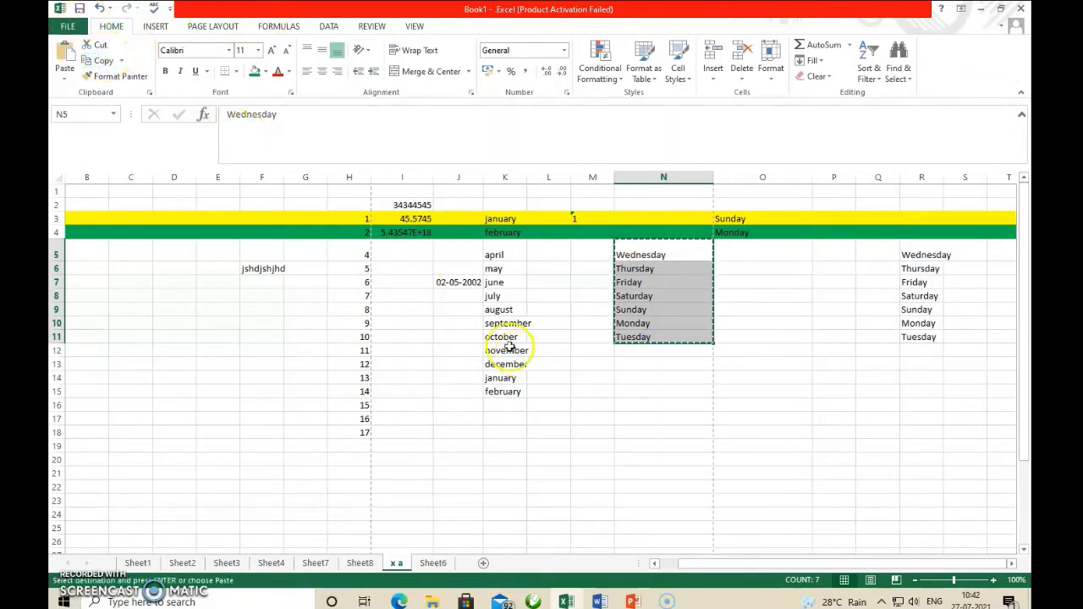
left_click(643, 378)
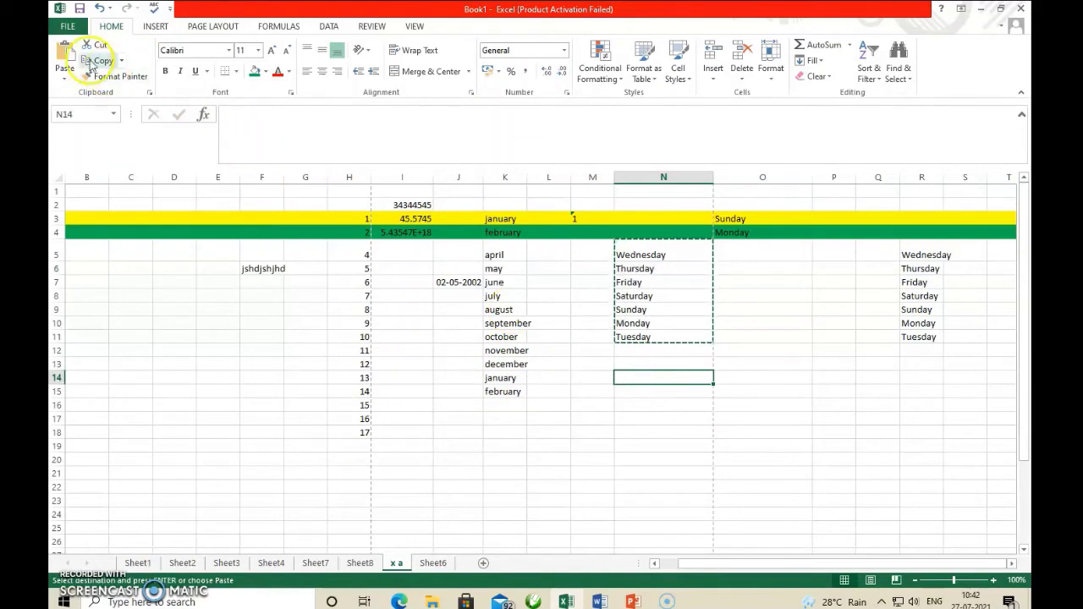
left_click(64, 54)
left_click(641, 381)
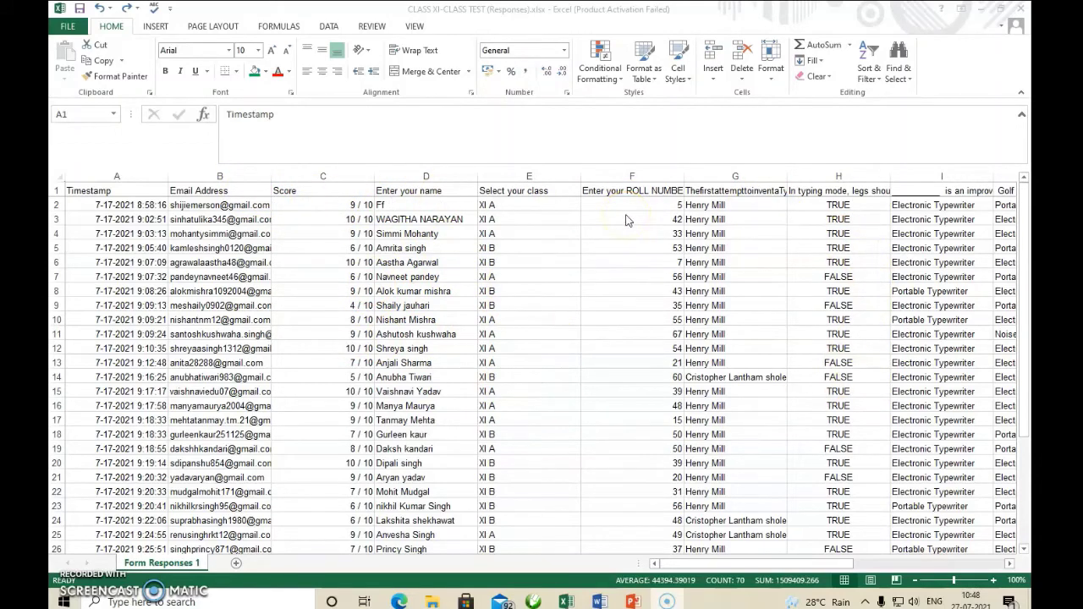
Step: Examine the Form Responses 1 sheet of the class test workbook across to its last question column and back to column C
left_click(814, 567)
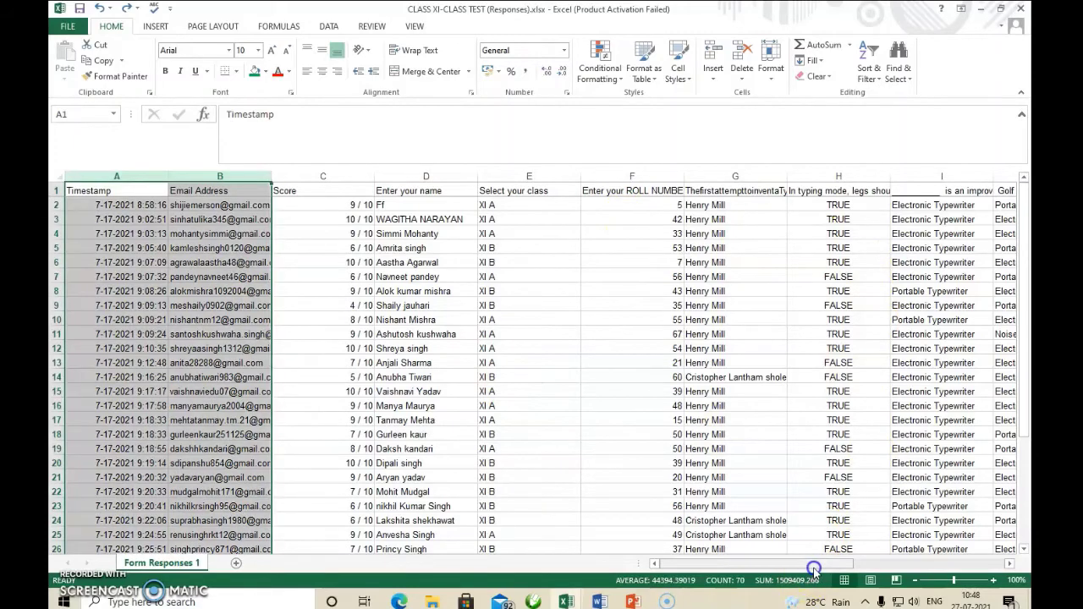
left_click(1009, 564)
left_click(1010, 564)
left_click(1009, 564)
left_click(1010, 563)
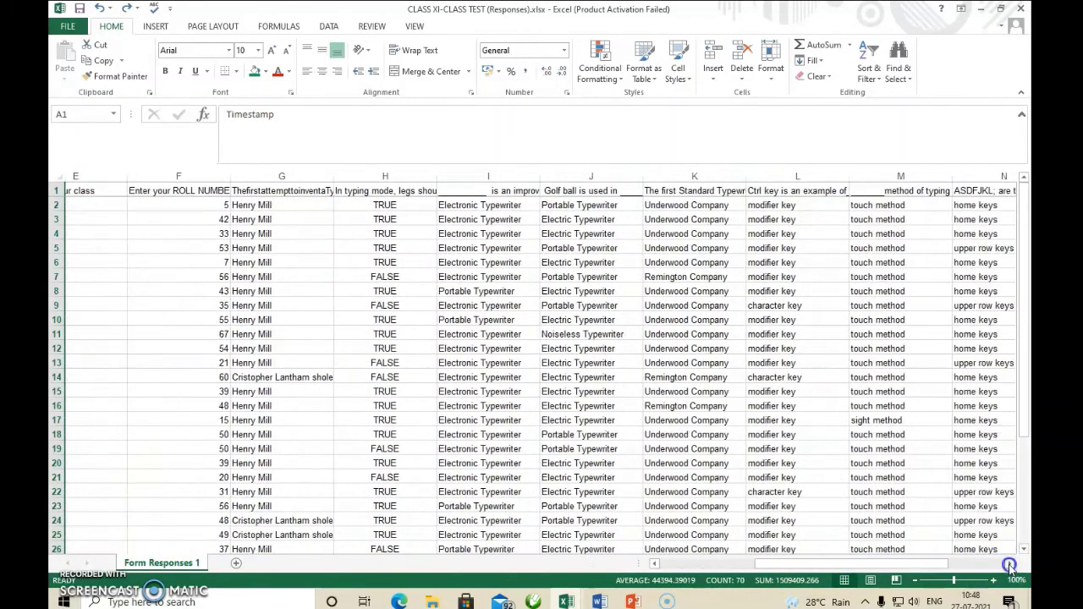
left_click(1009, 564)
left_click(1010, 564)
left_click(1010, 564)
left_click(1009, 564)
left_click(1009, 563)
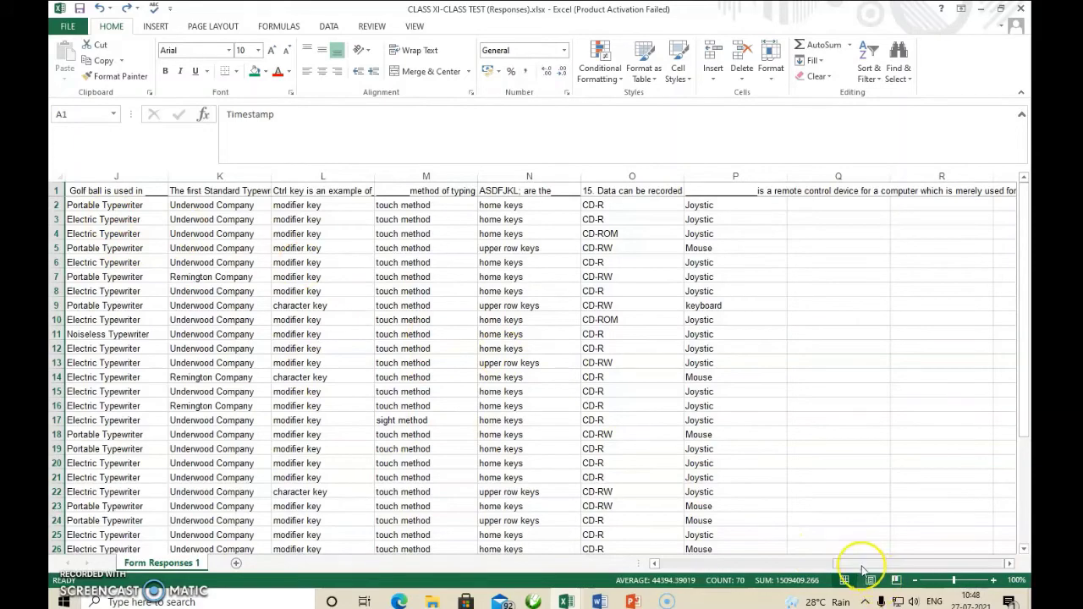
left_click_drag(862, 565, 295, 217)
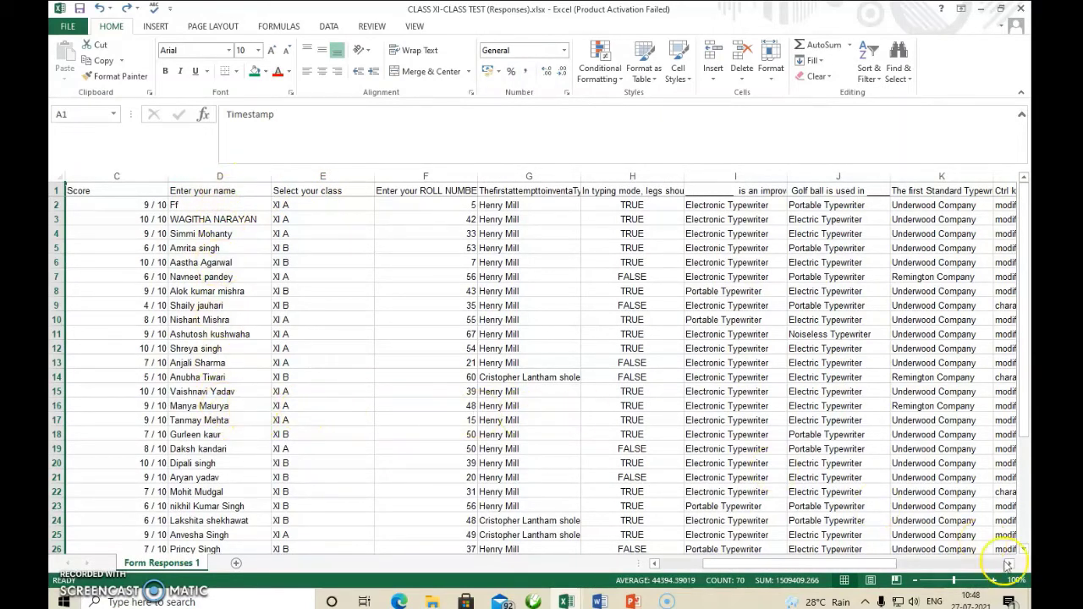
Step: Fill the whole "Enter your name" column D with green
left_click(217, 178)
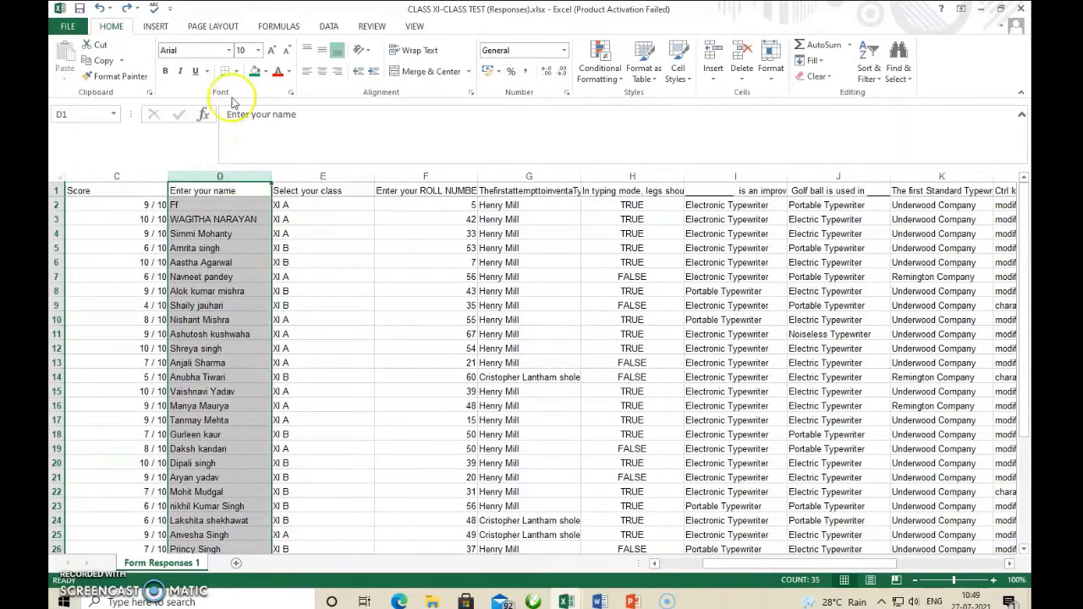
left_click(254, 72)
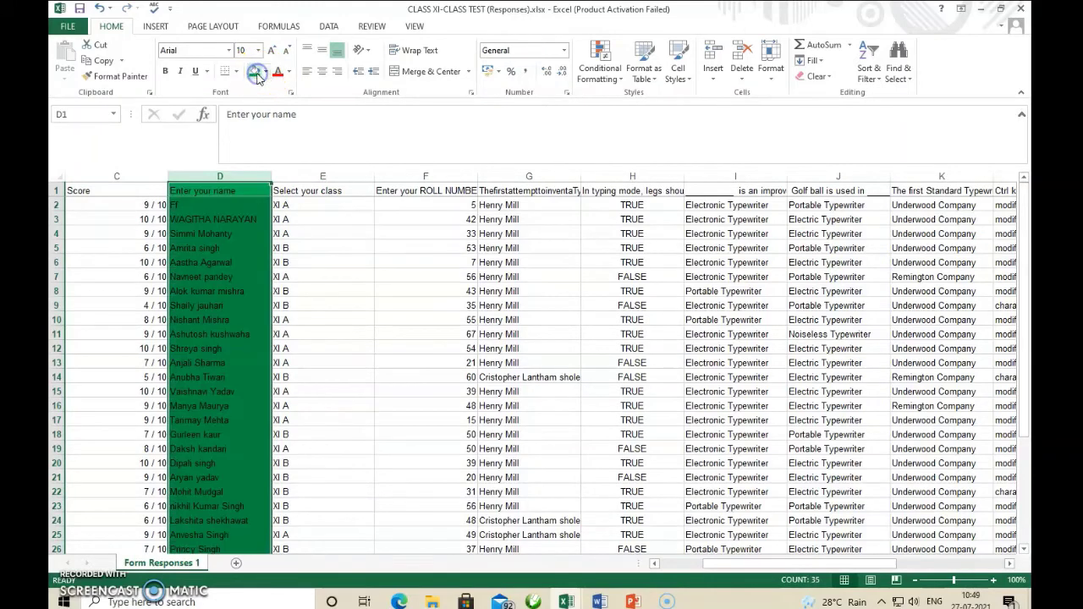
Step: Fill cell E4 with standard yellow, undo that fill, and apply yellow to the whole "Enter your name" column D instead
left_click(283, 235)
left_click(265, 72)
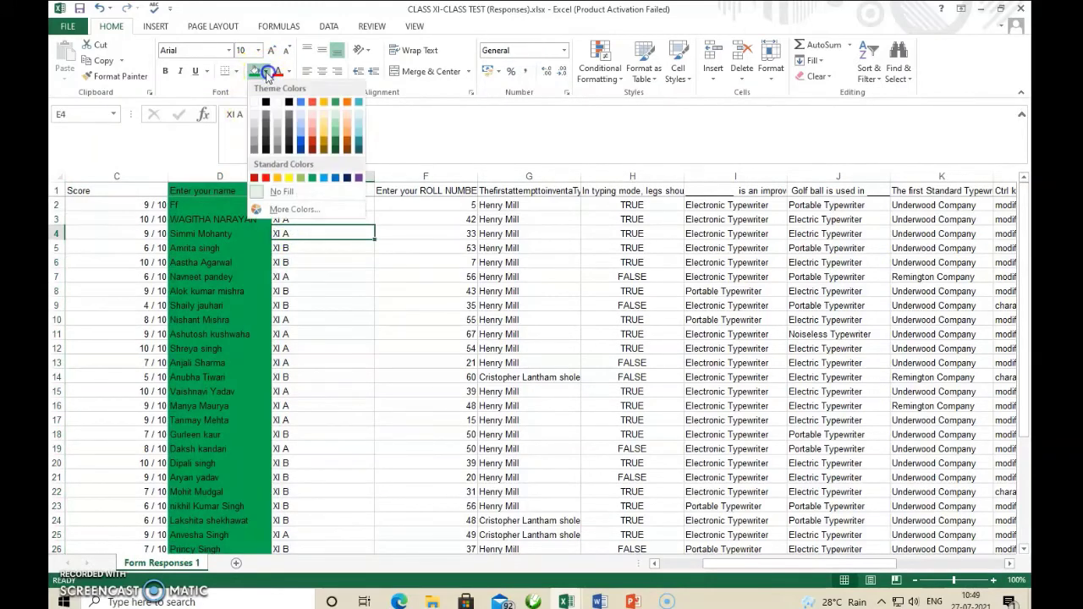
left_click(288, 178)
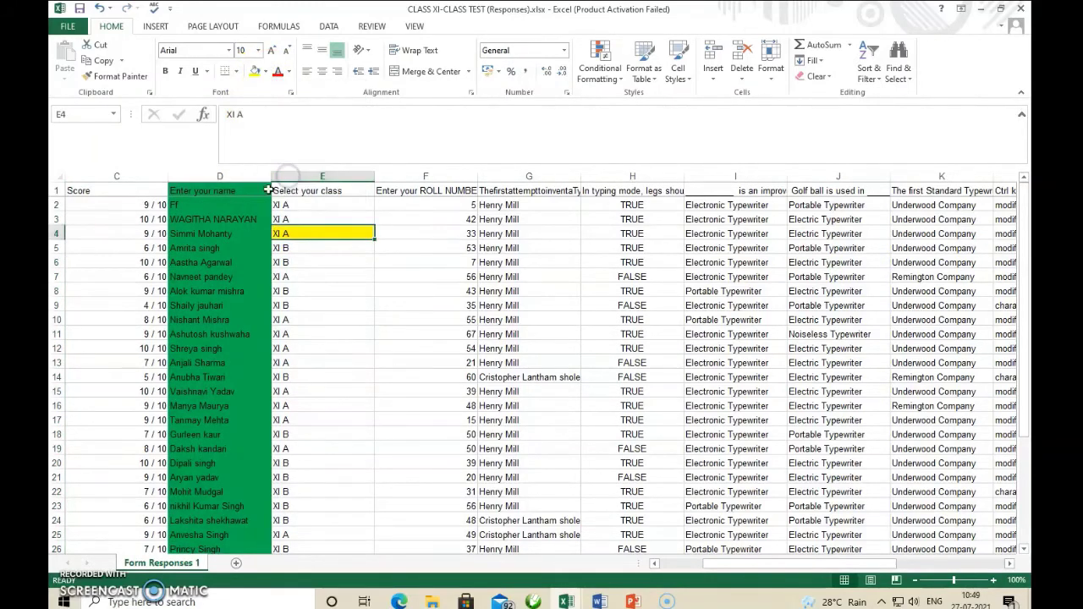
left_click(100, 8)
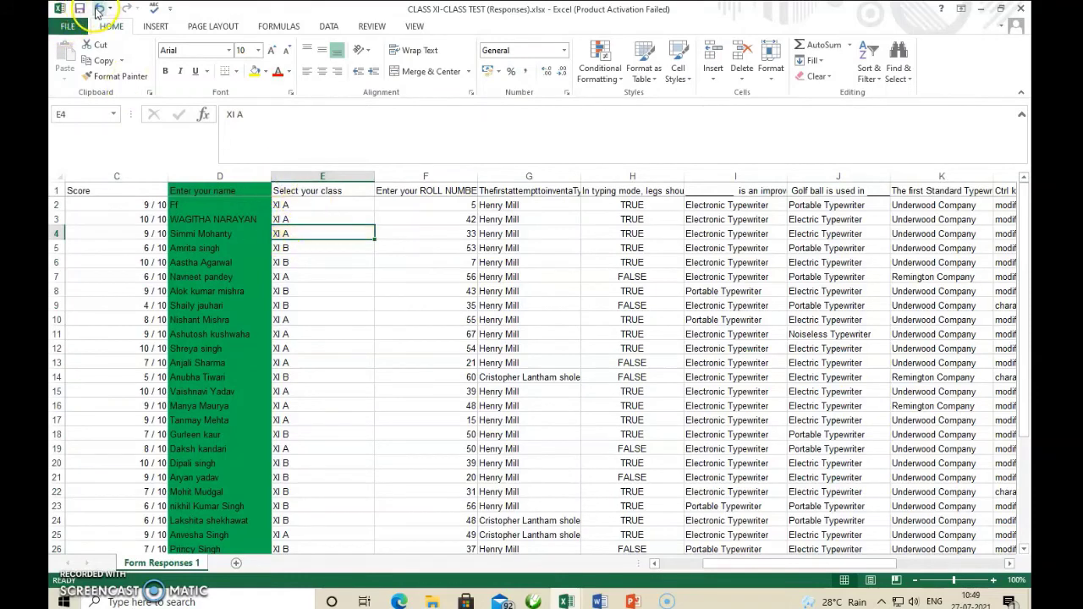
left_click(222, 176)
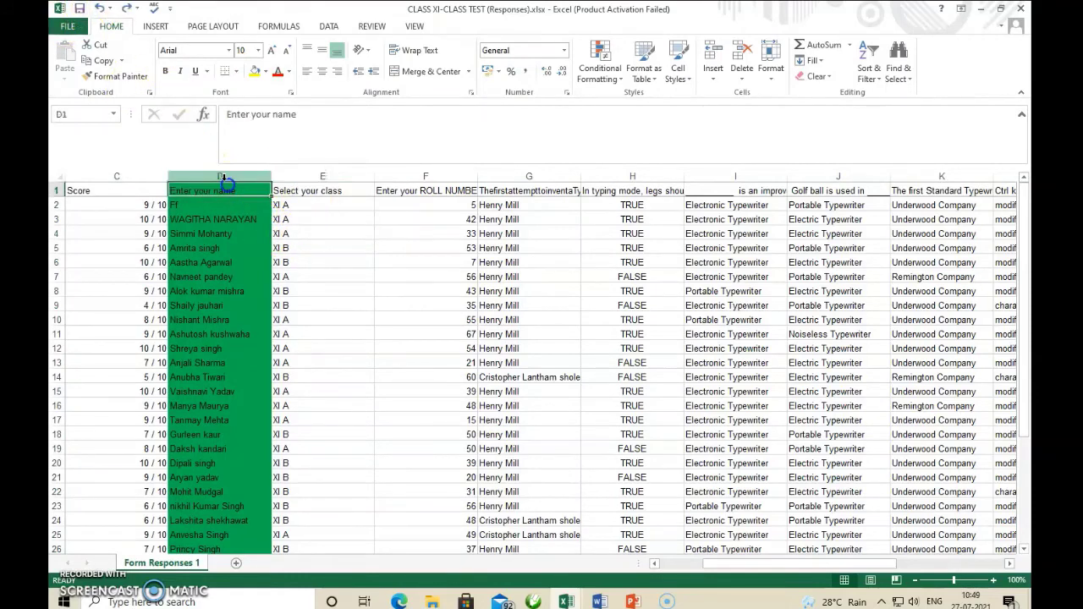
left_click(254, 70)
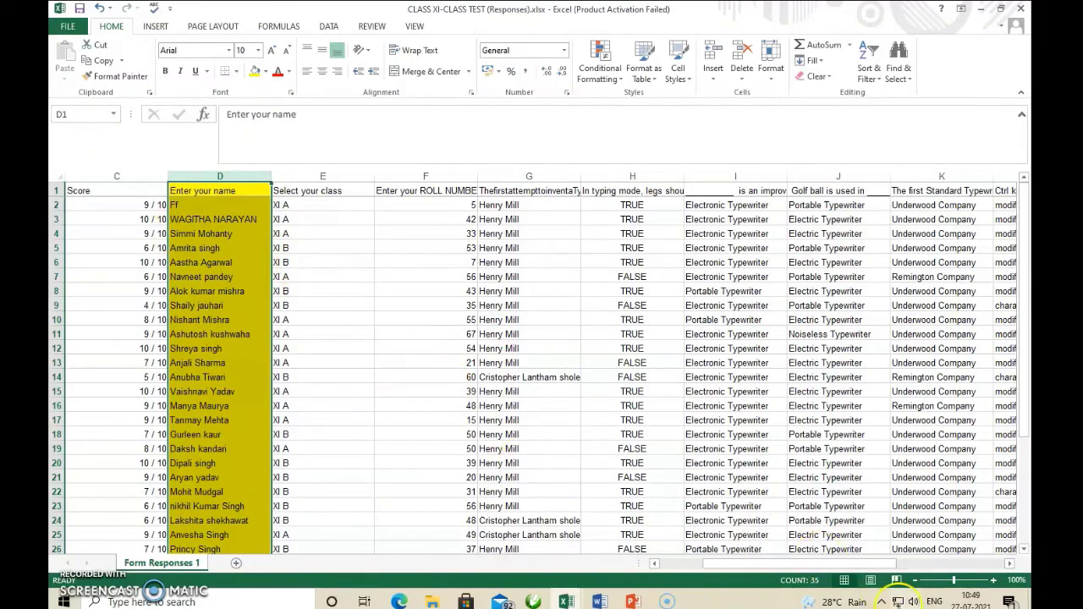
left_click_drag(859, 566, 829, 566)
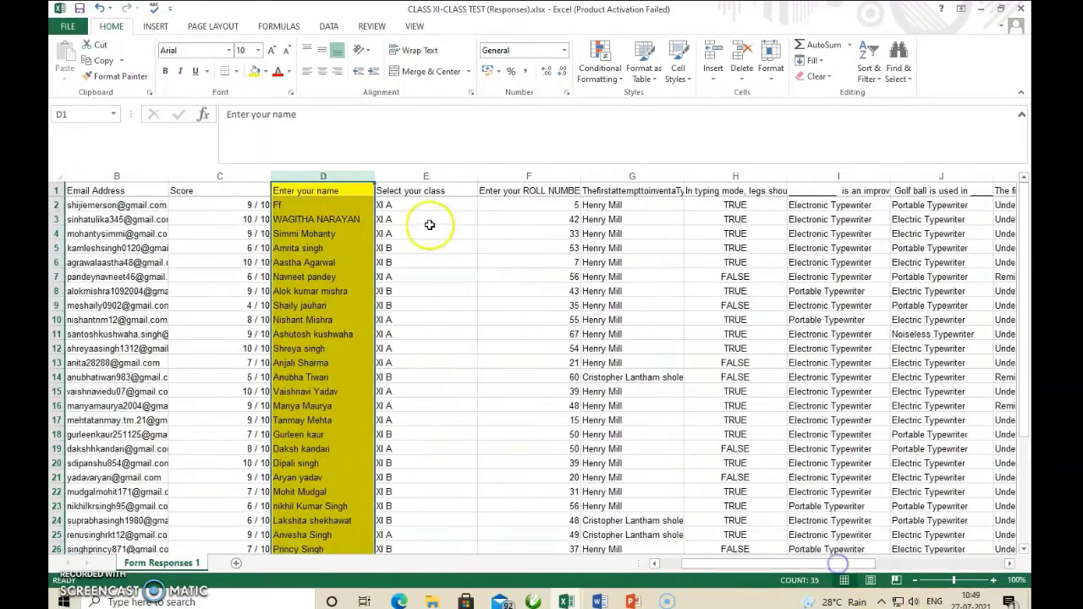
Step: Select the whole "Select your class" column E and unfreeze the sheet's existing panes
left_click(387, 236)
left_click(425, 177)
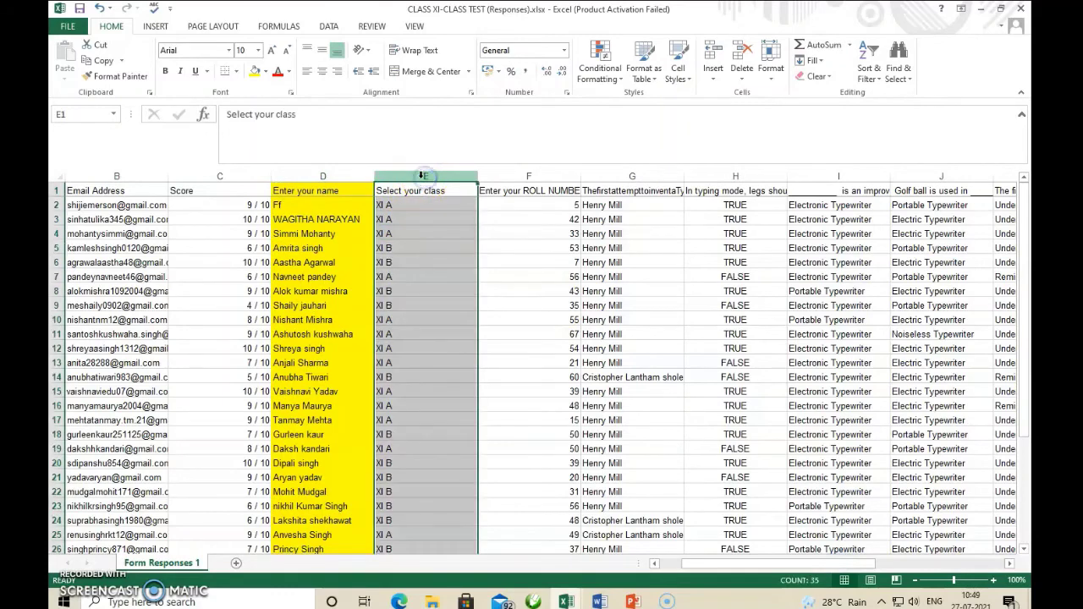
left_click_drag(421, 175, 362, 173)
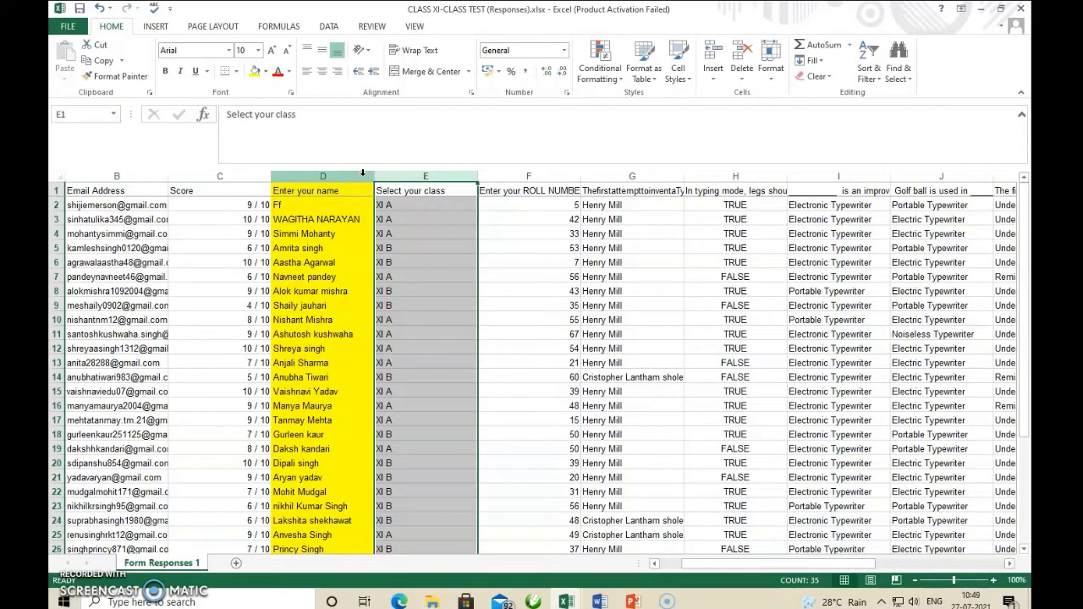
left_click_drag(355, 166, 352, 162)
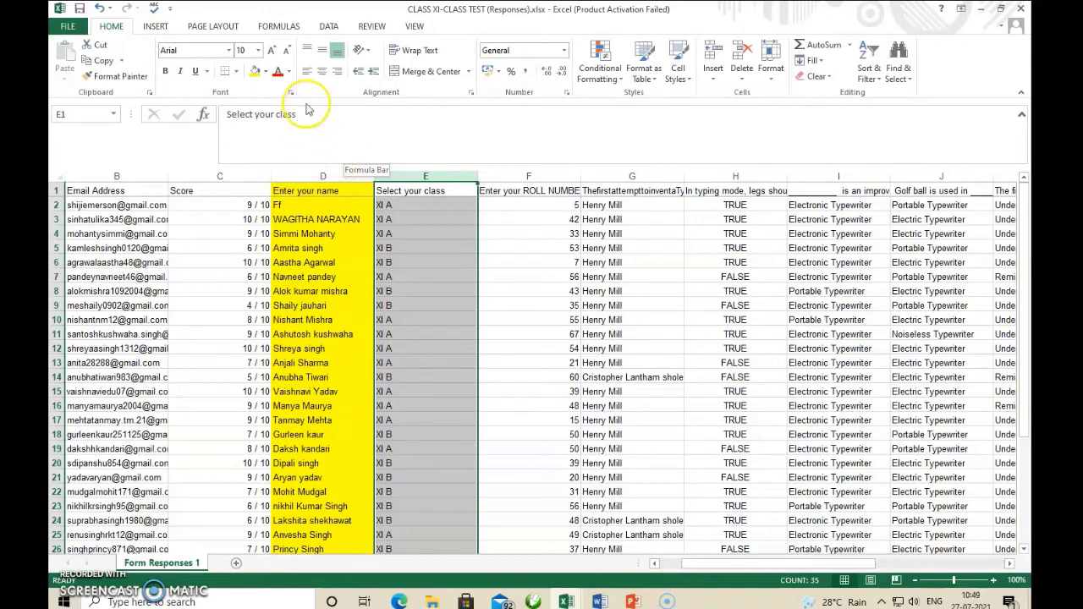
left_click(418, 26)
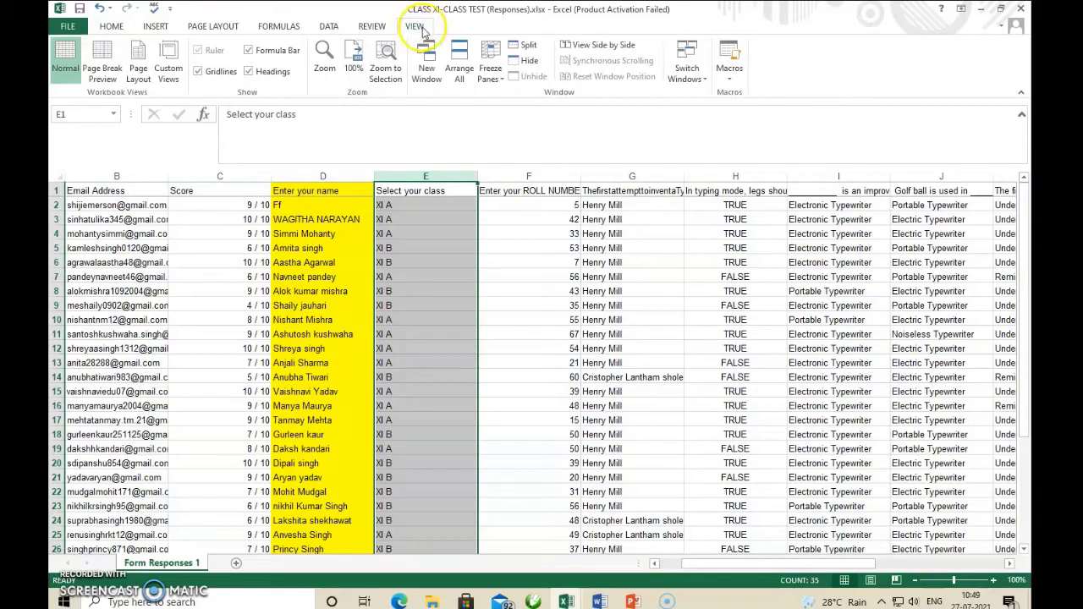
left_click(503, 83)
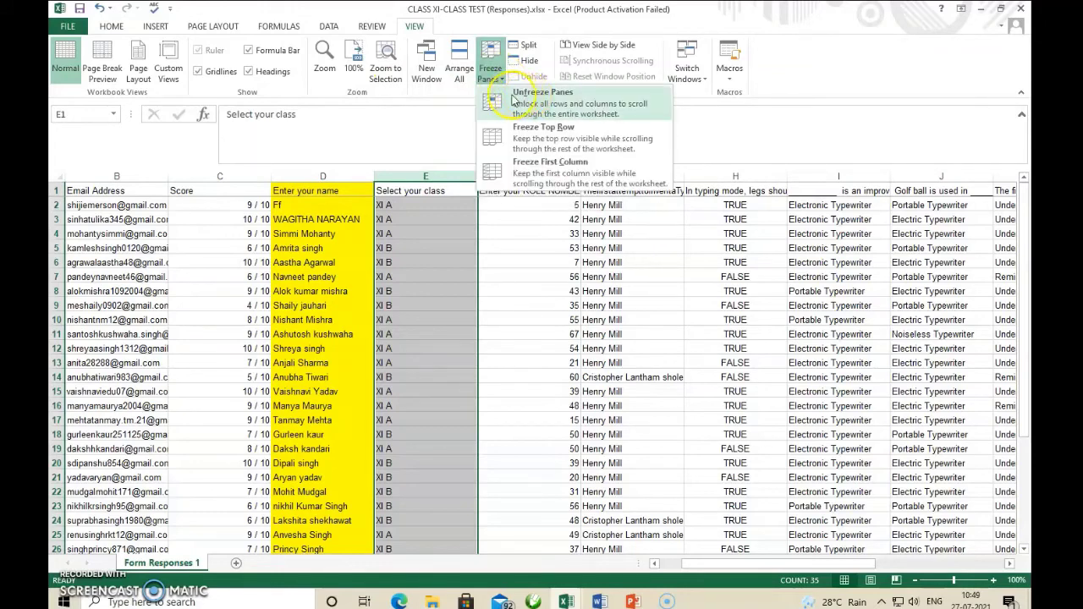
left_click(556, 100)
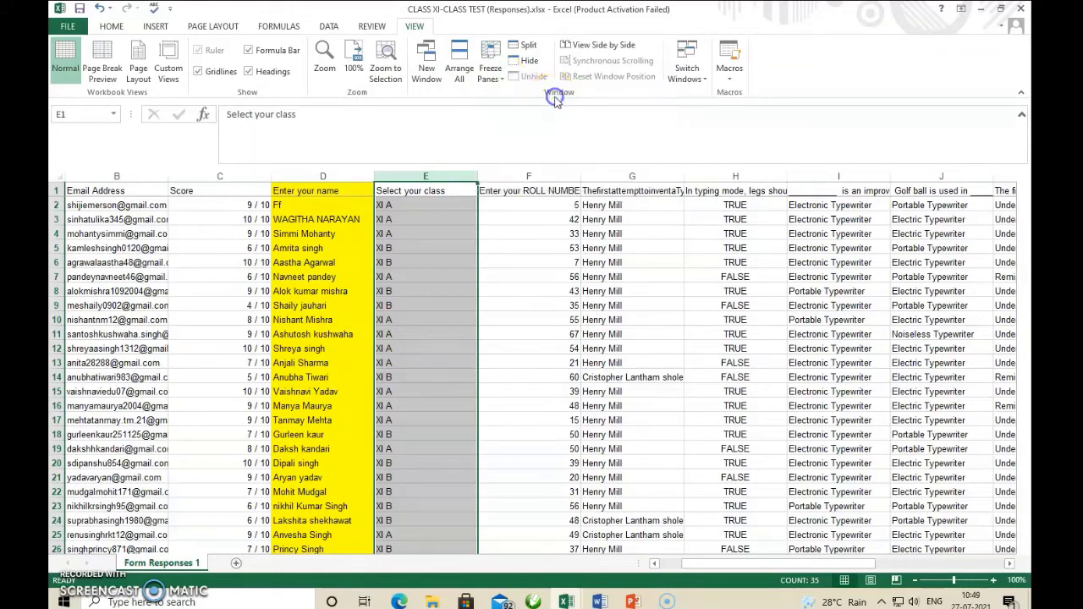
Step: Freeze the panes at column E so the columns through "Enter your name" stay in view across the question columns
left_click(504, 83)
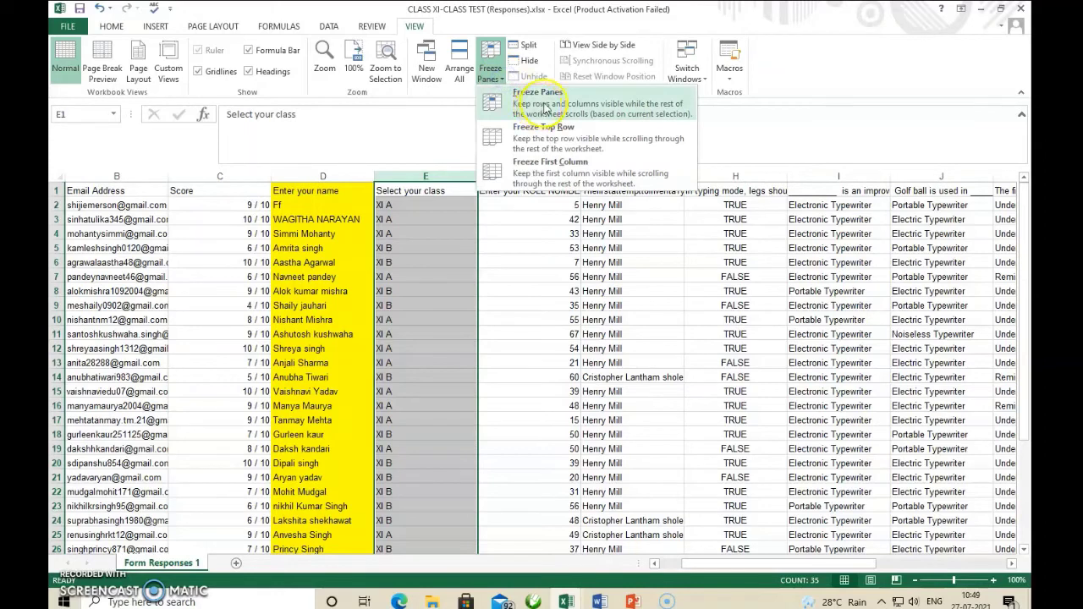
left_click(546, 110)
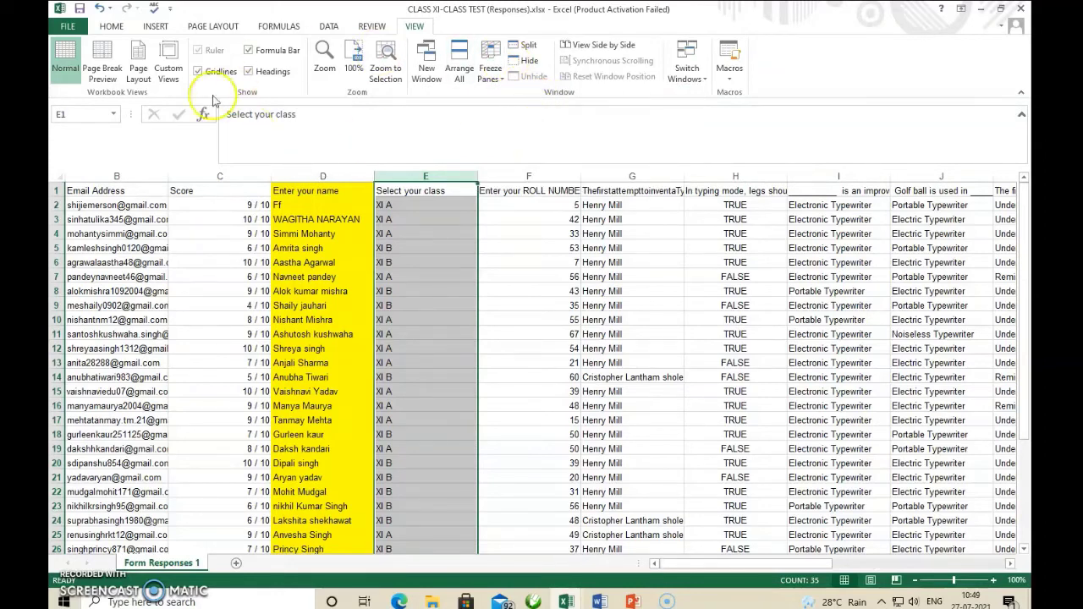
left_click(798, 564)
left_click_drag(833, 565, 1007, 566)
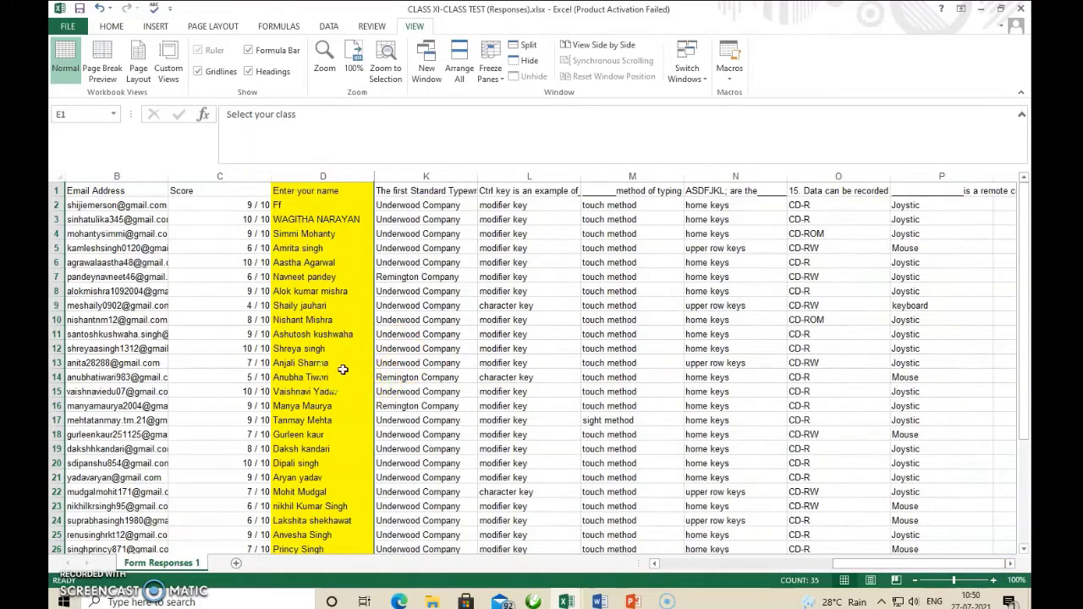
Step: Unfreeze the panes holding the columns through "Enter your name"
left_click(321, 191)
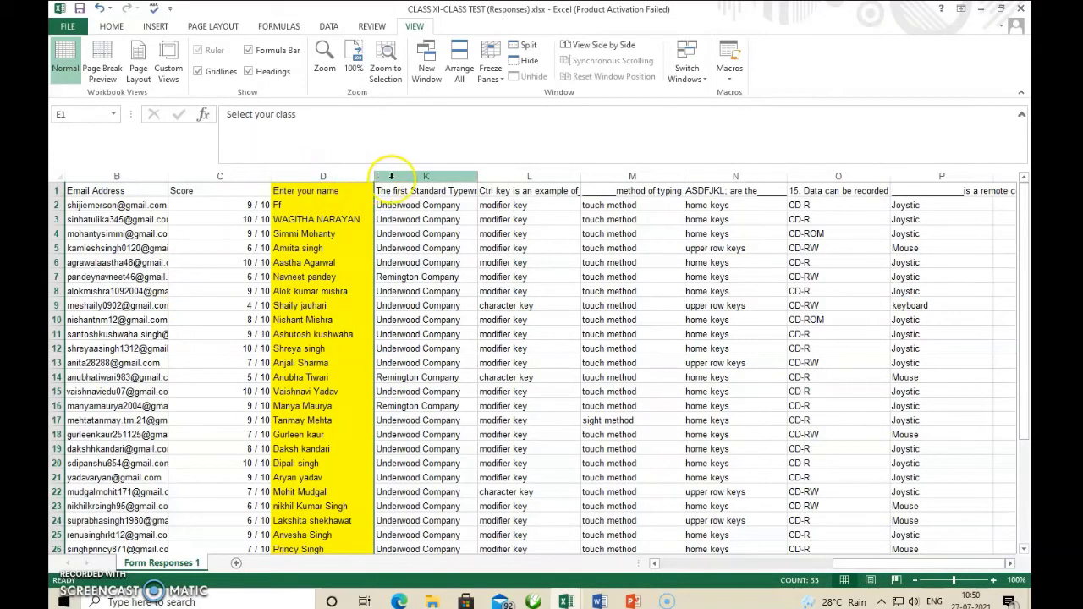
left_click(404, 176)
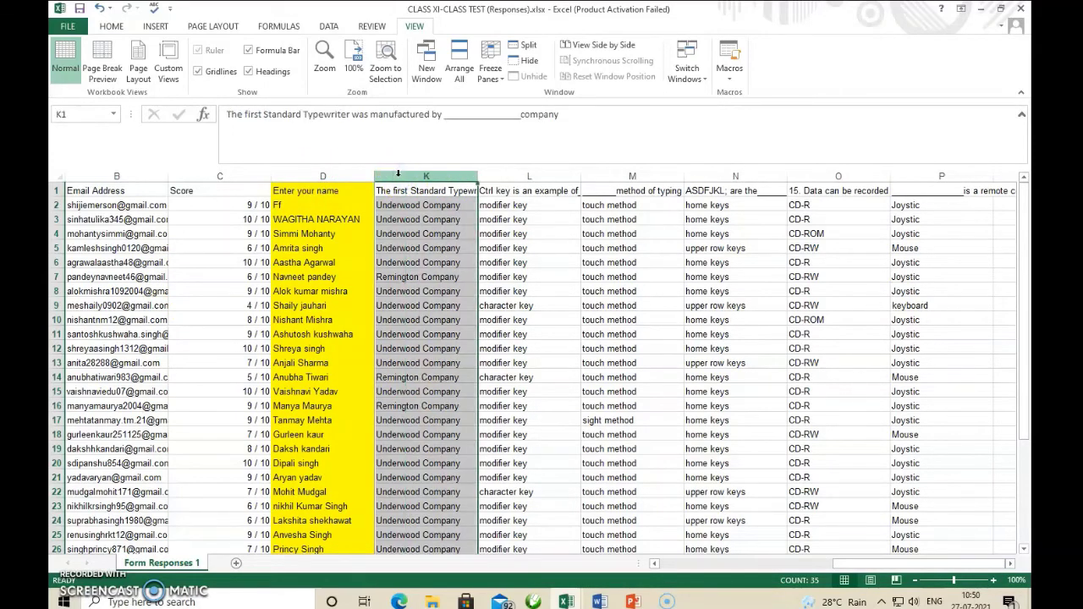
left_click(318, 176, "ctrl")
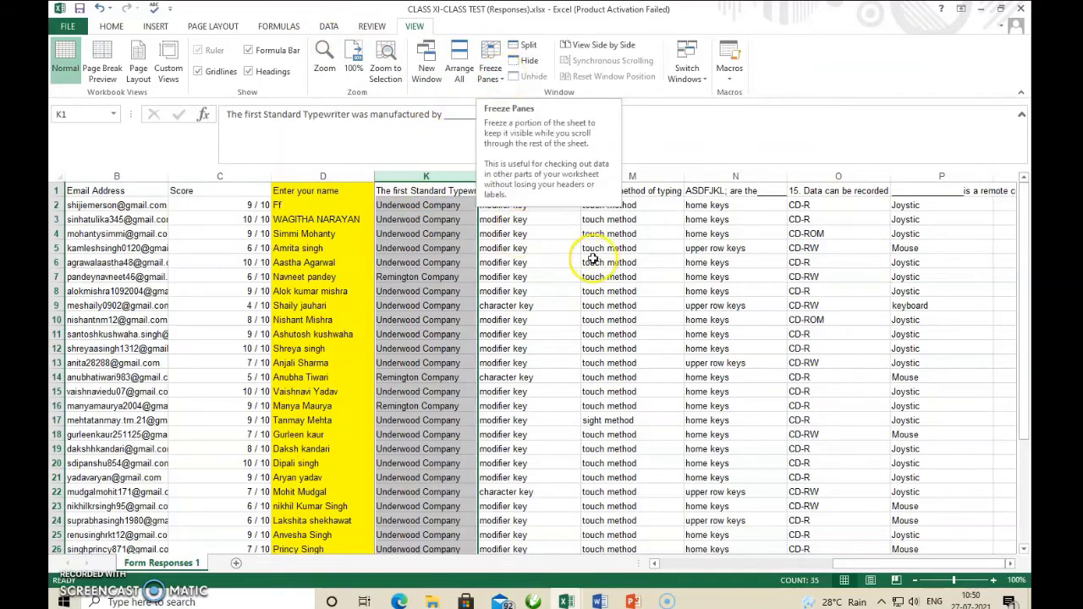
left_click(548, 260)
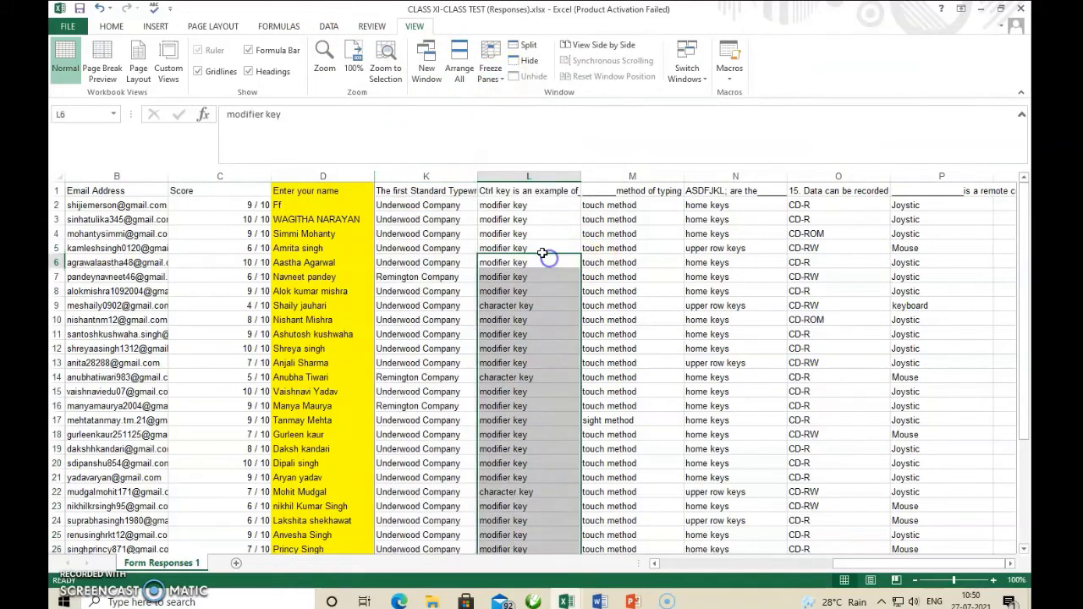
left_click(508, 77)
left_click(535, 101)
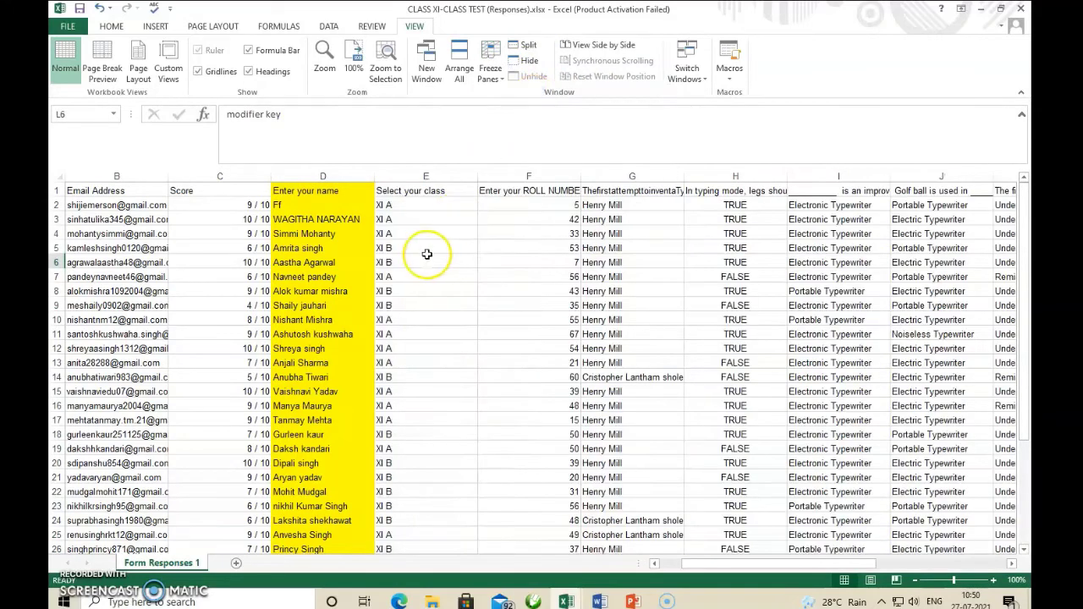
Step: Fill the whole header row 1 with light blue
left_click(425, 259)
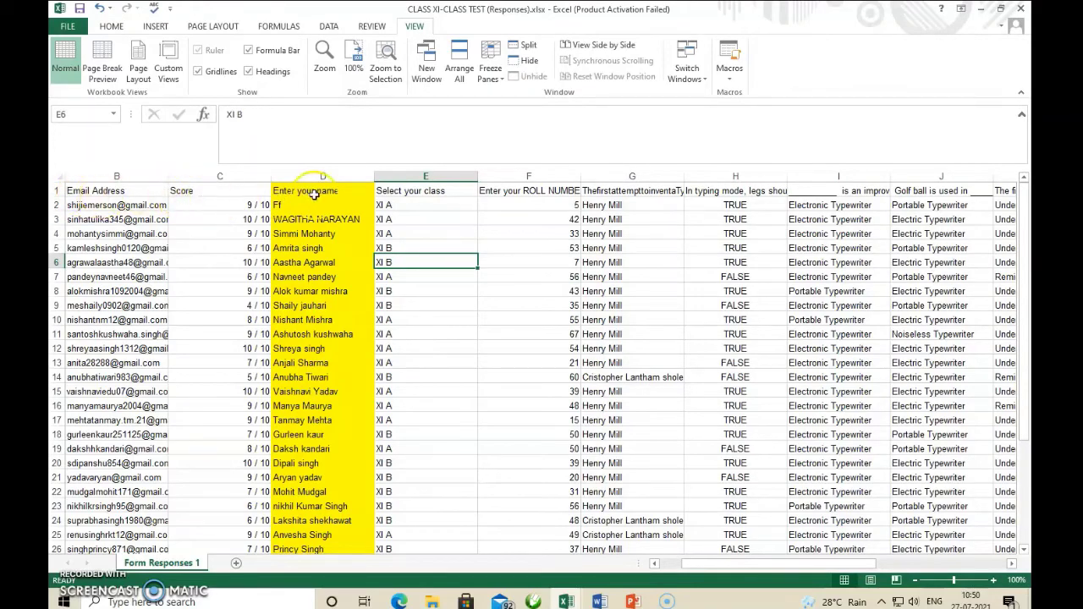
left_click(57, 190)
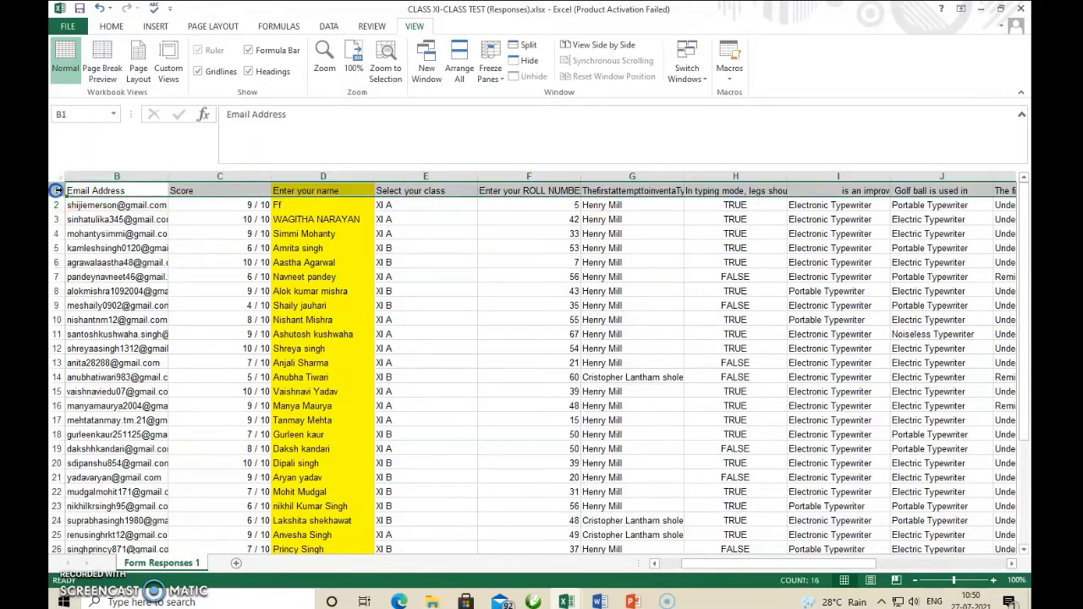
left_click(113, 27)
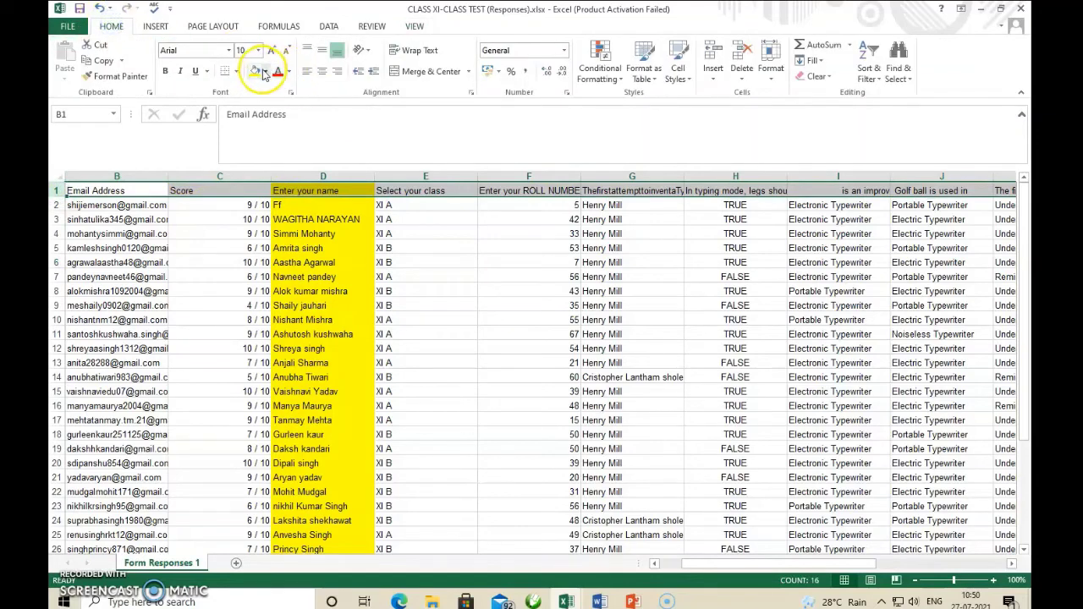
left_click(265, 72)
left_click(288, 121)
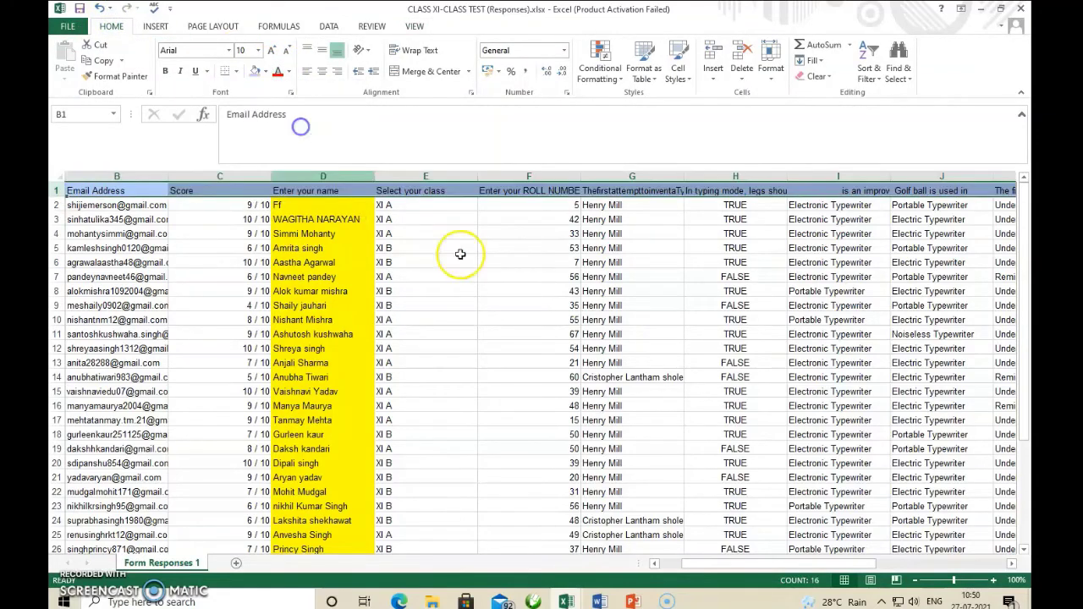
left_click(431, 262)
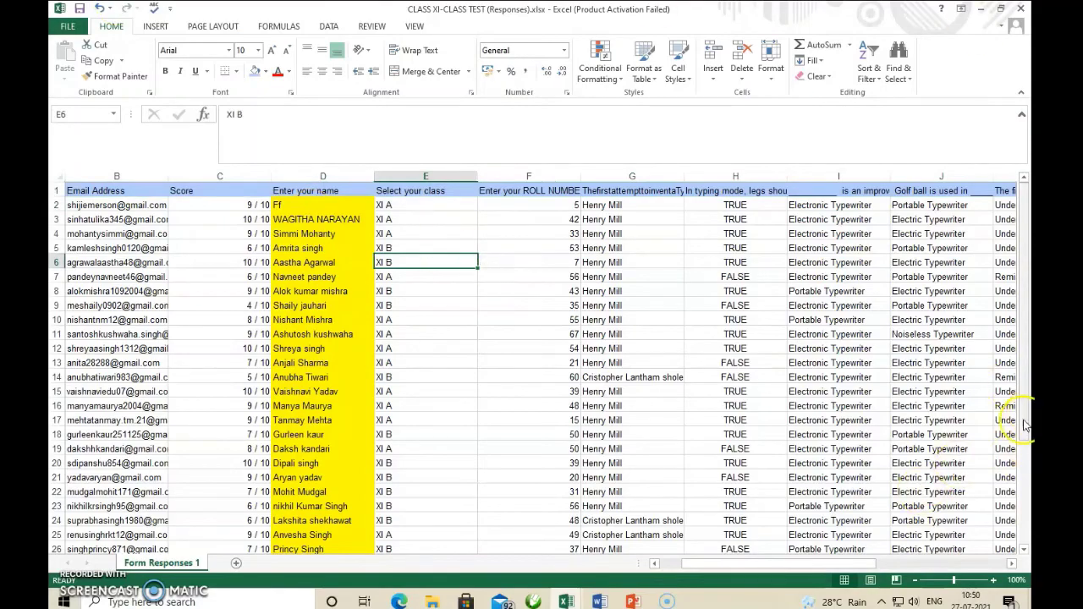
Step: Freeze the panes at row 2 so the header row stays in view down to the last responses
left_click_drag(1022, 408, 1022, 341)
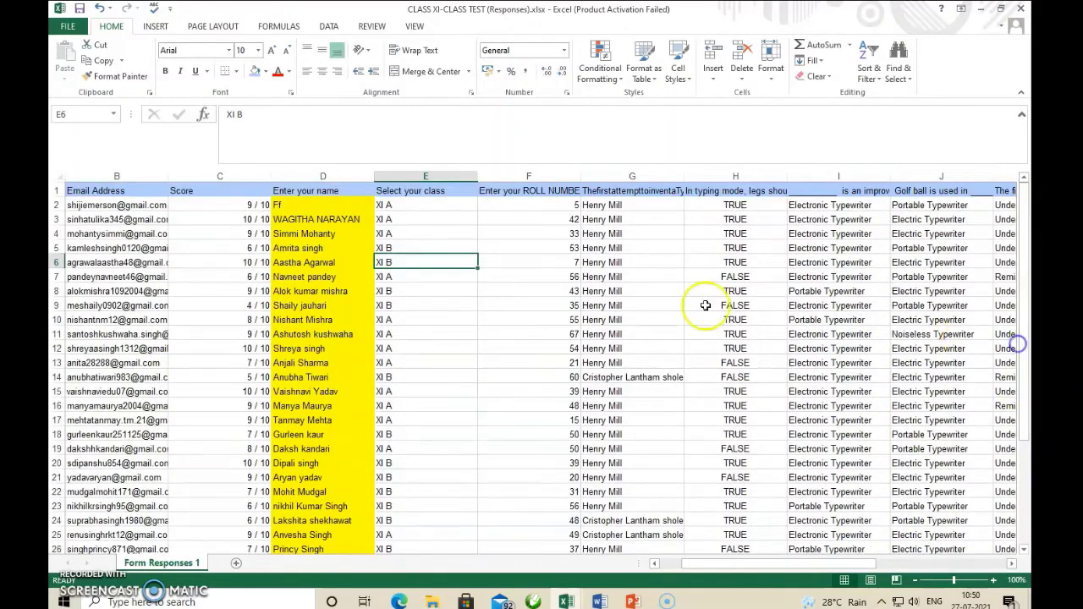
left_click(57, 205)
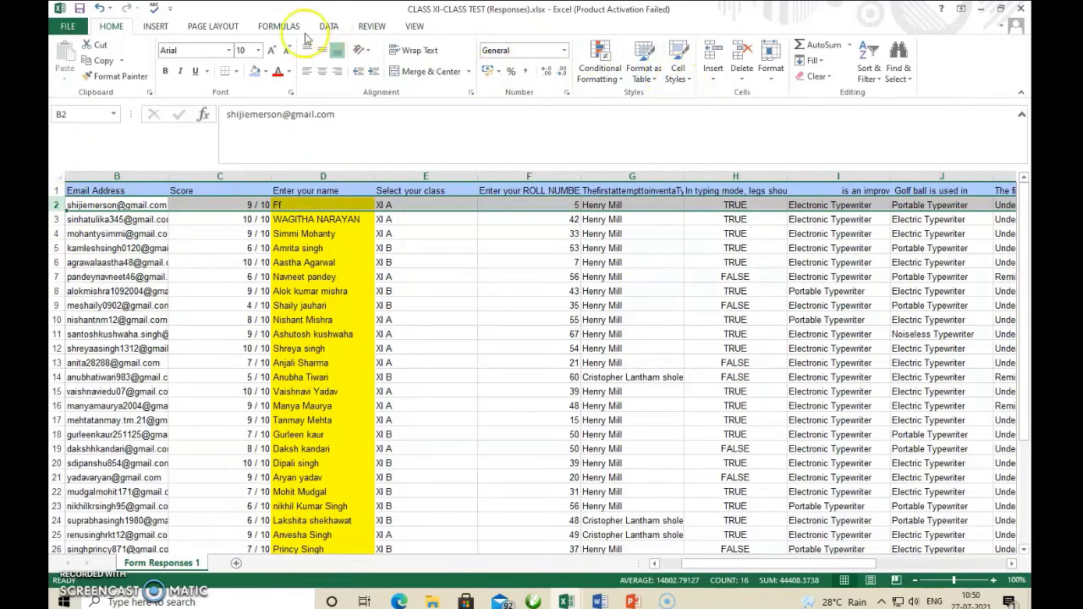
left_click(414, 26)
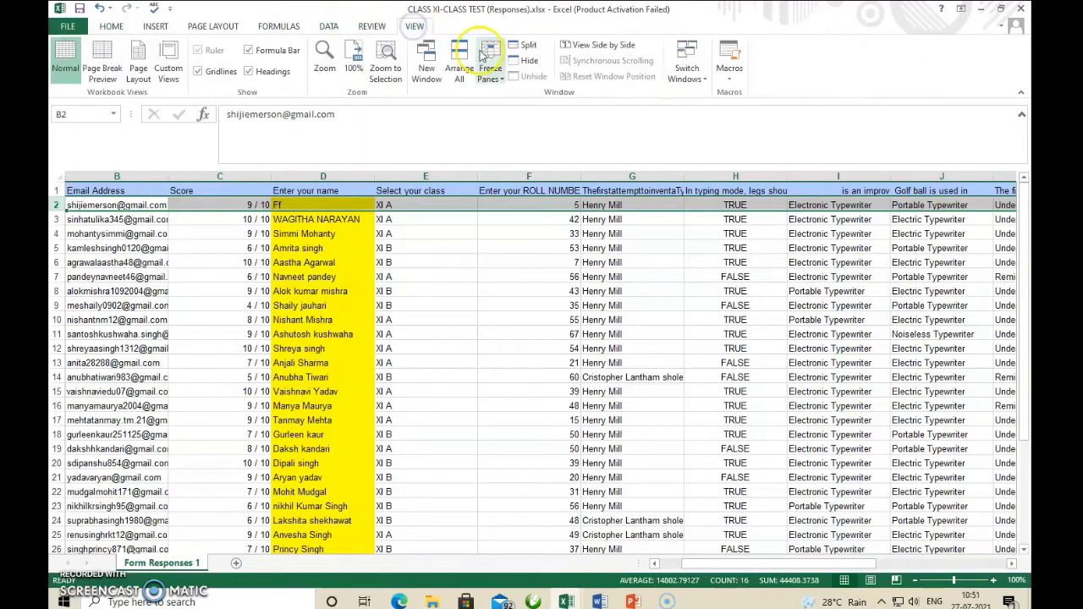
left_click(504, 77)
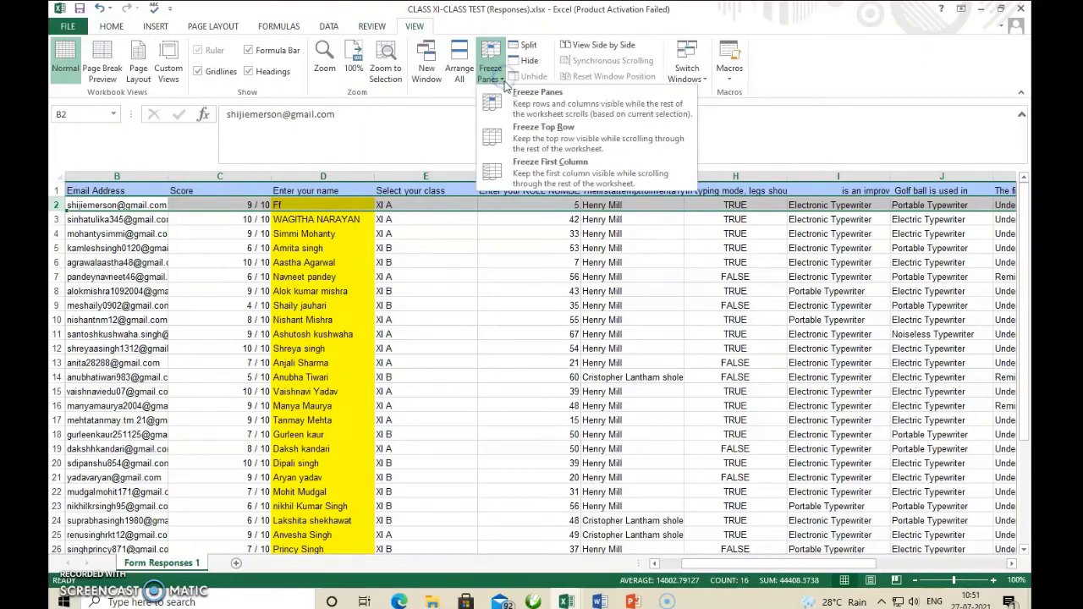
left_click(540, 103)
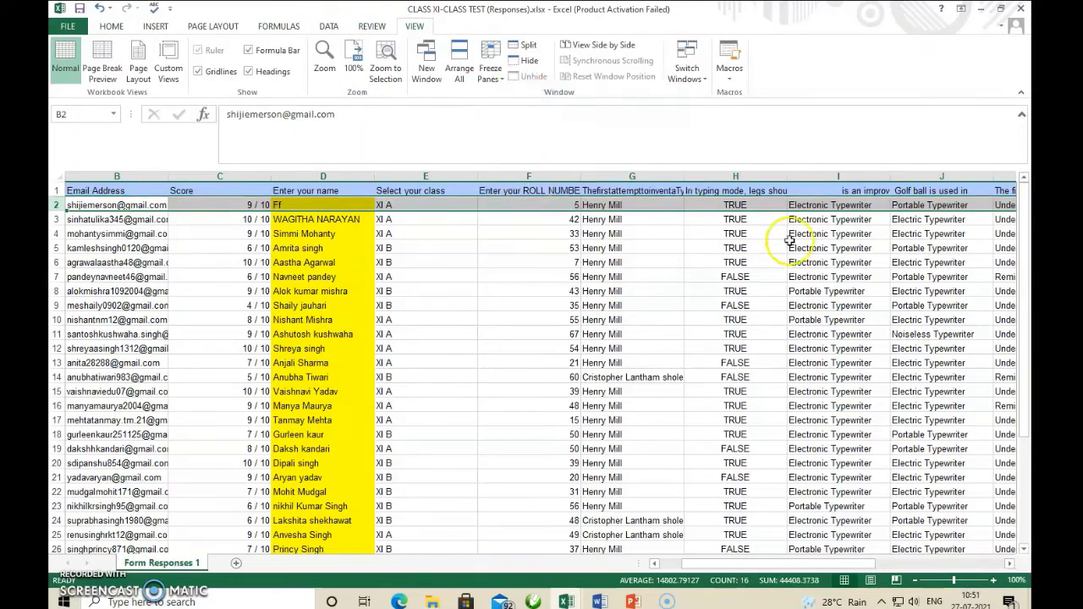
scroll(855, 321, "down", 1)
scroll(855, 321, "down", 5)
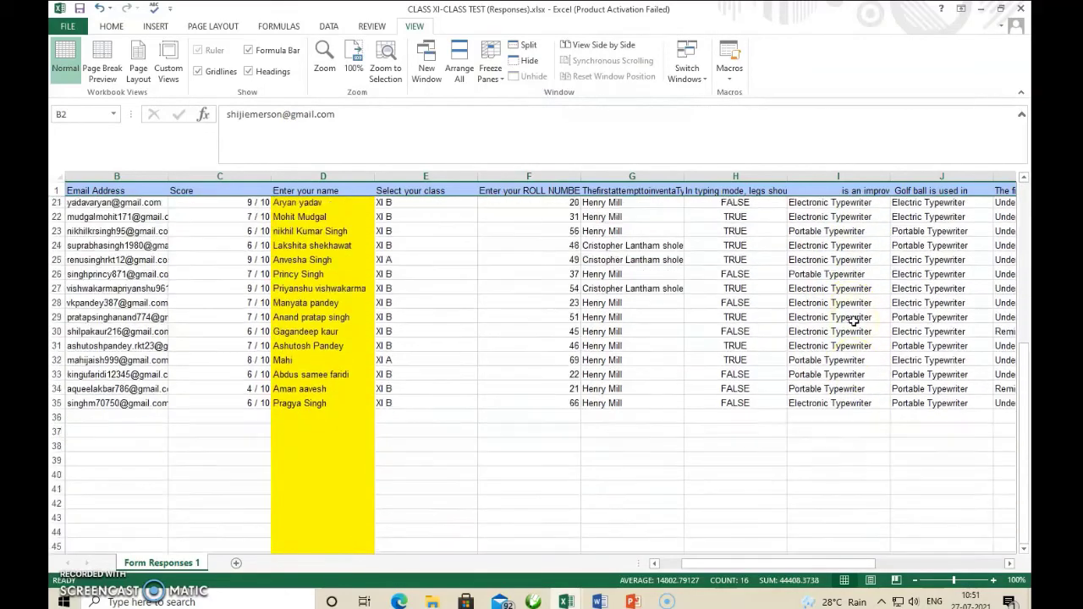
scroll(854, 322, "up", 7)
scroll(846, 319, "down", 8)
scroll(844, 320, "up", 8)
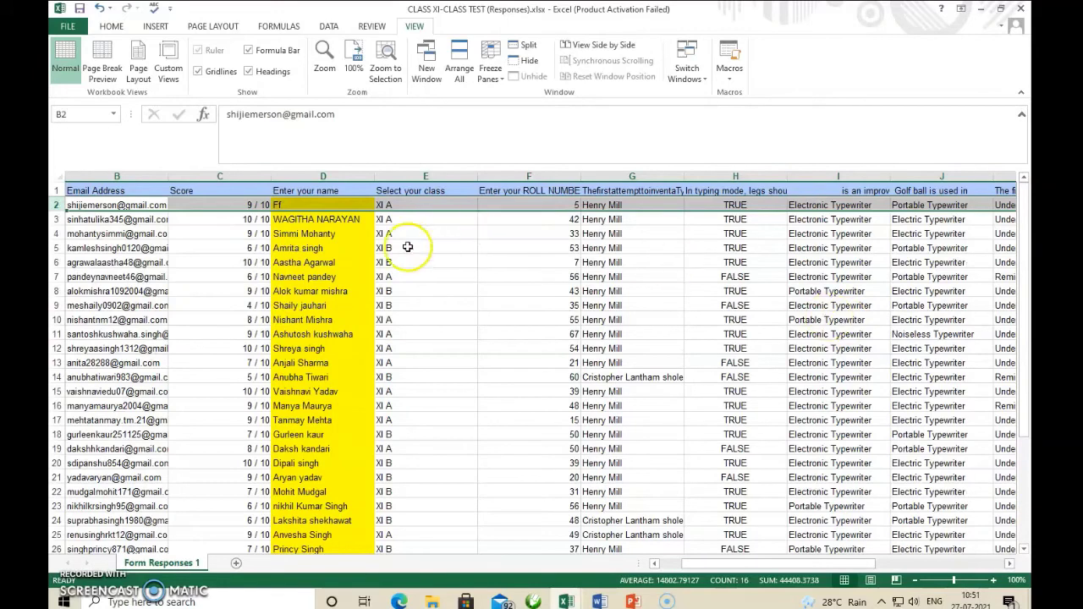
scroll(359, 234, "down", 3)
scroll(358, 234, "up", 3)
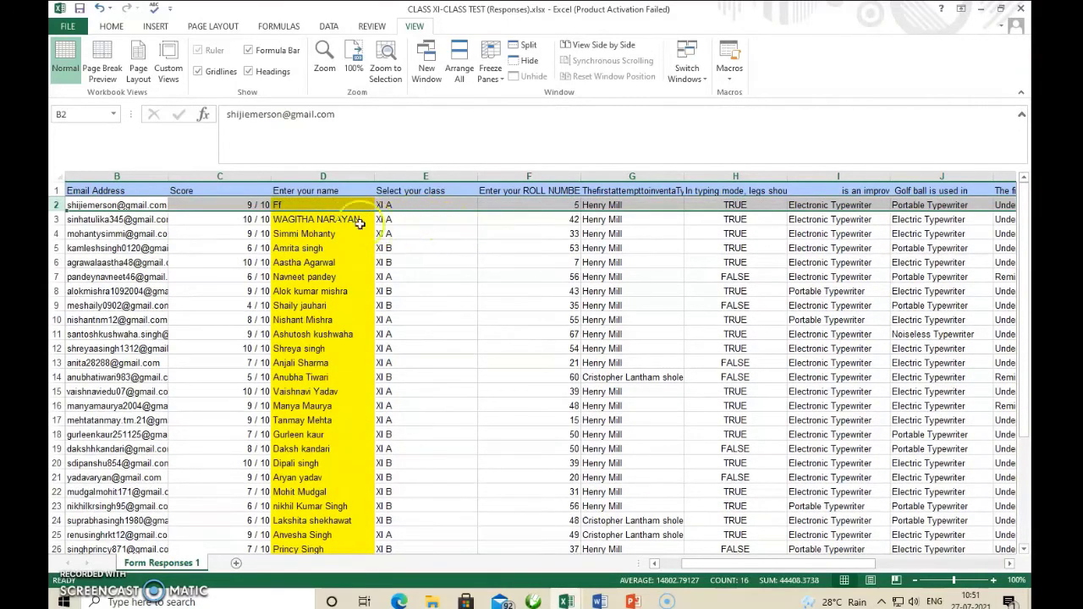
Step: Unfreeze the panes holding the header row
left_click(501, 80)
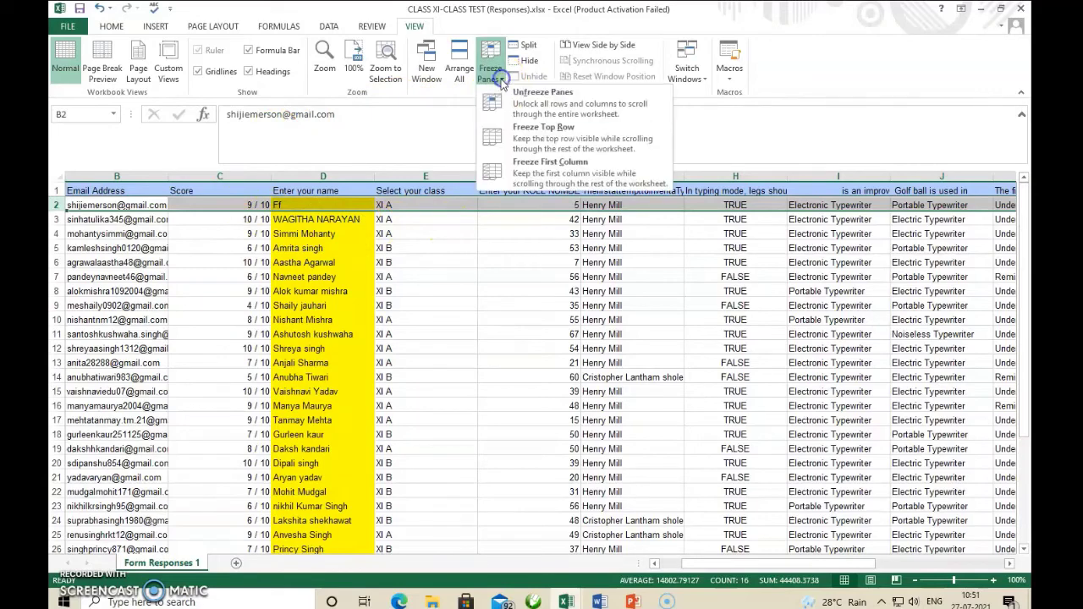
left_click(507, 134)
left_click(495, 247)
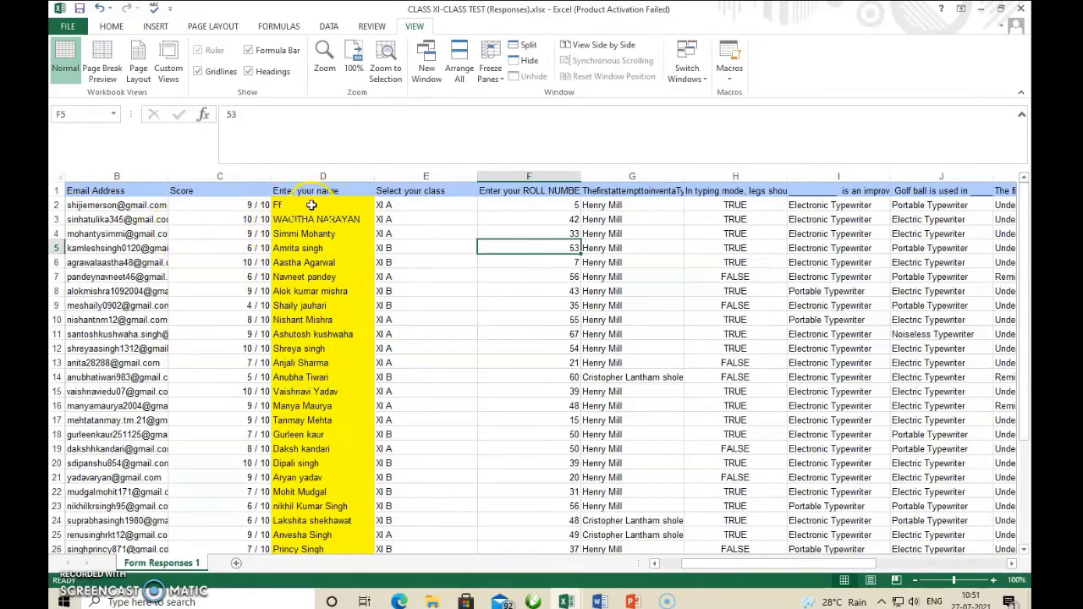
Step: Freeze the panes at cell E2 so both header row 1 and the columns through "Enter your name" stay in view
left_click(394, 205)
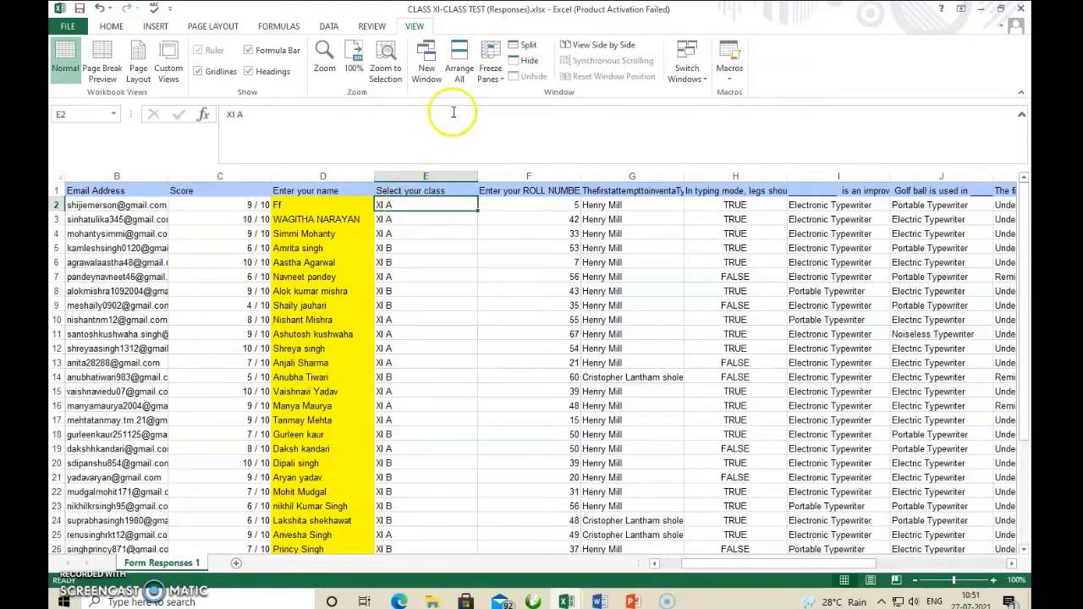
left_click(501, 81)
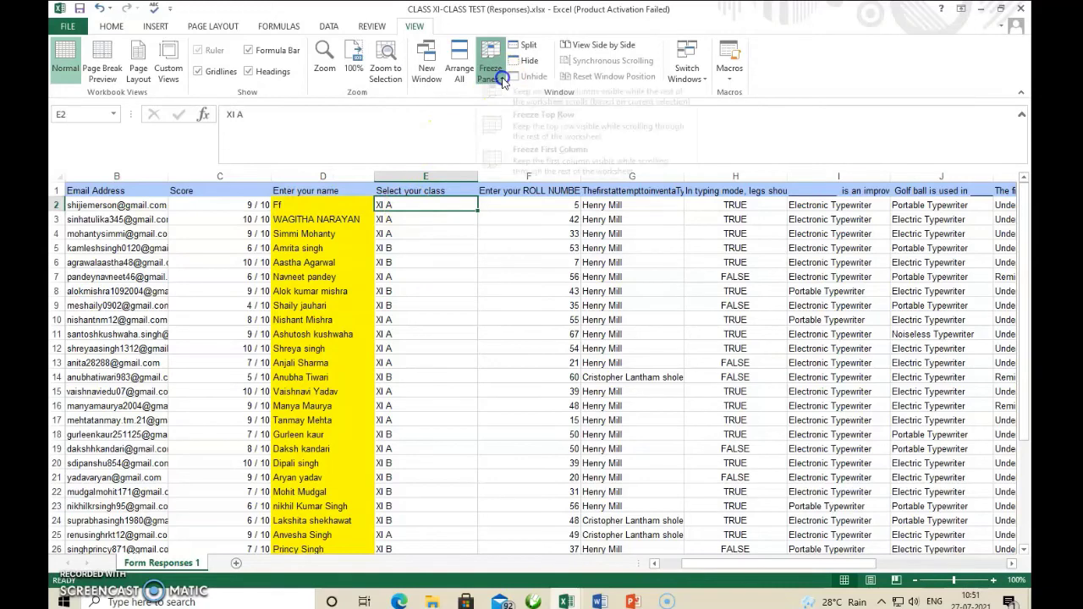
left_click(538, 105)
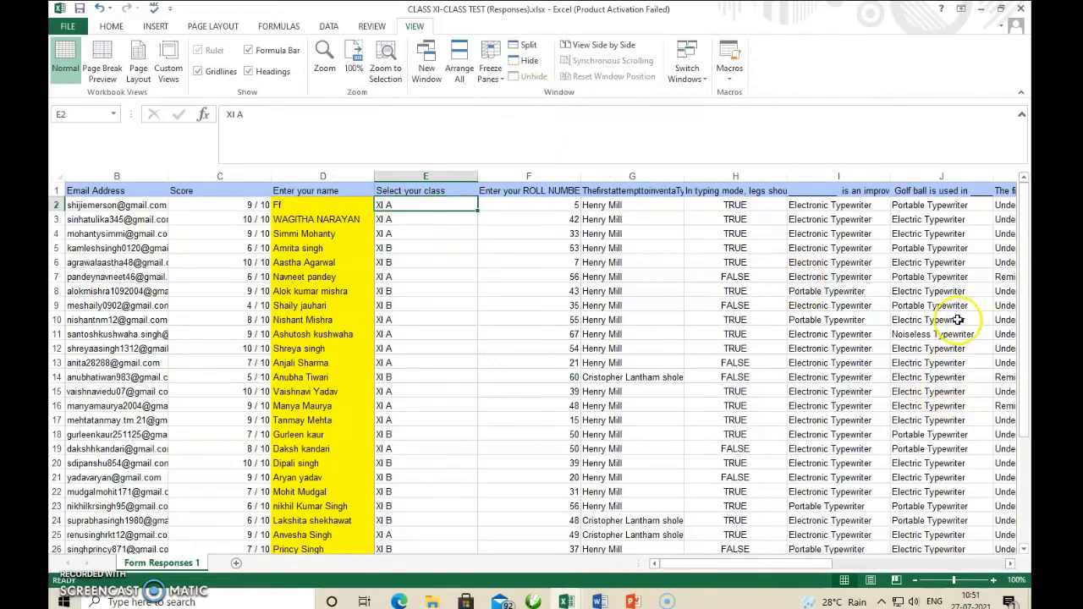
scroll(1024, 550, "down", 3)
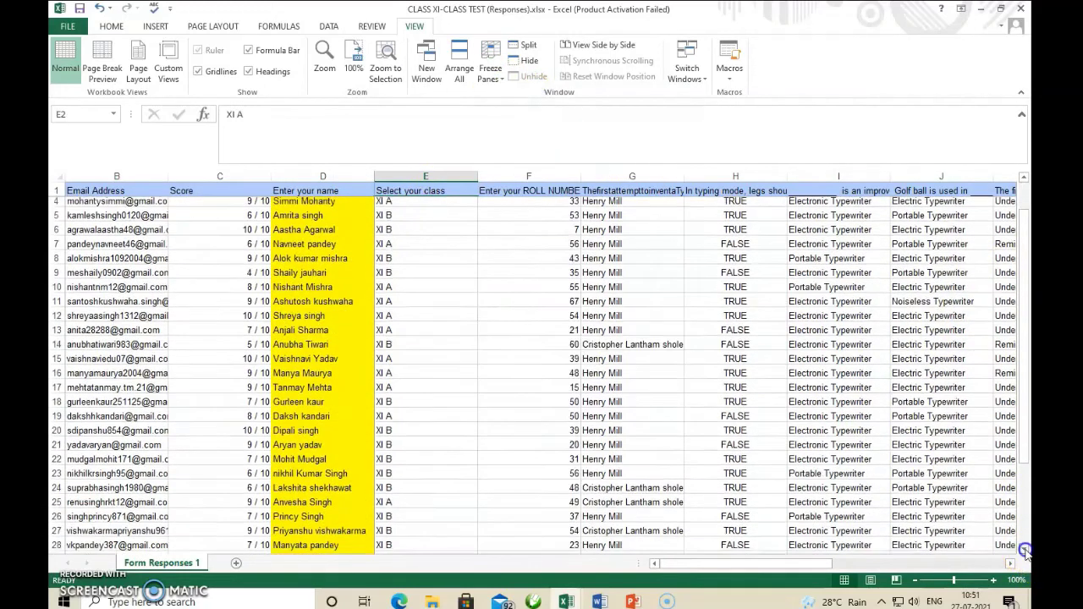
scroll(1024, 551, "down", 2)
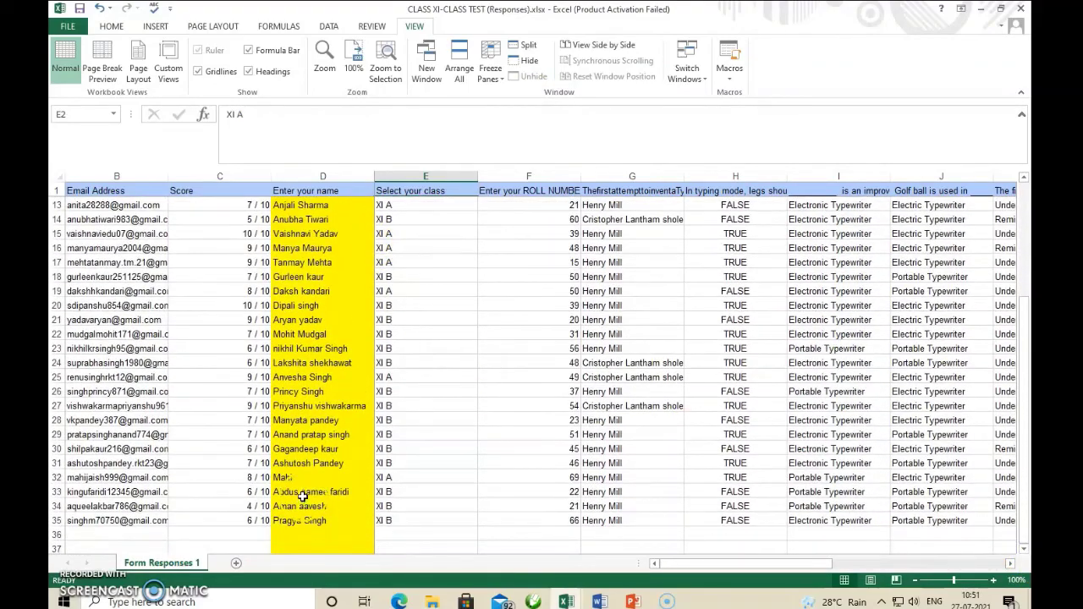
left_click_drag(846, 563, 748, 548)
left_click_drag(1025, 397, 1028, 226)
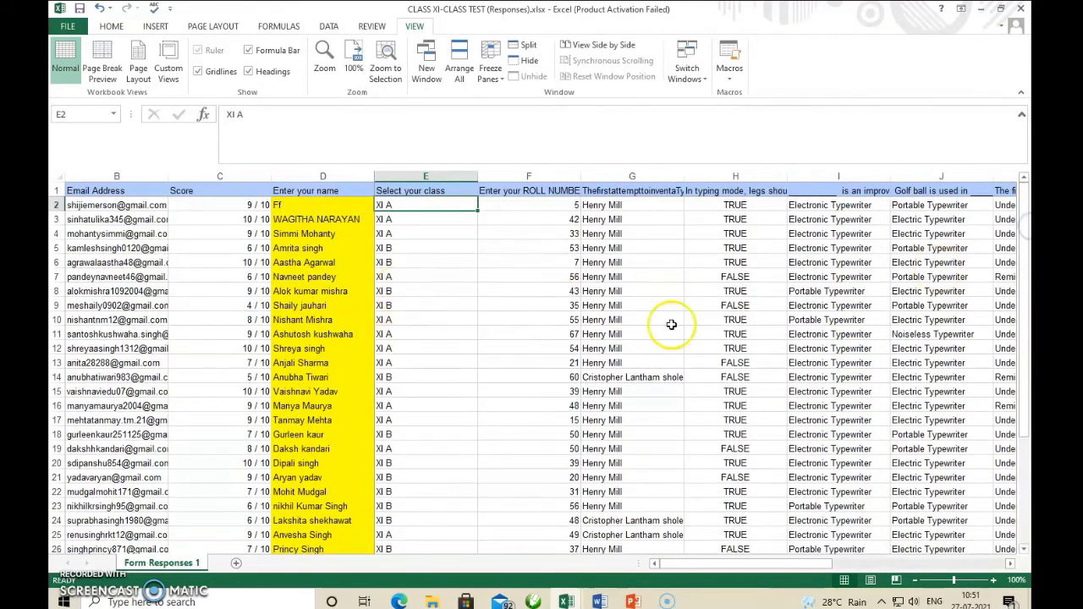